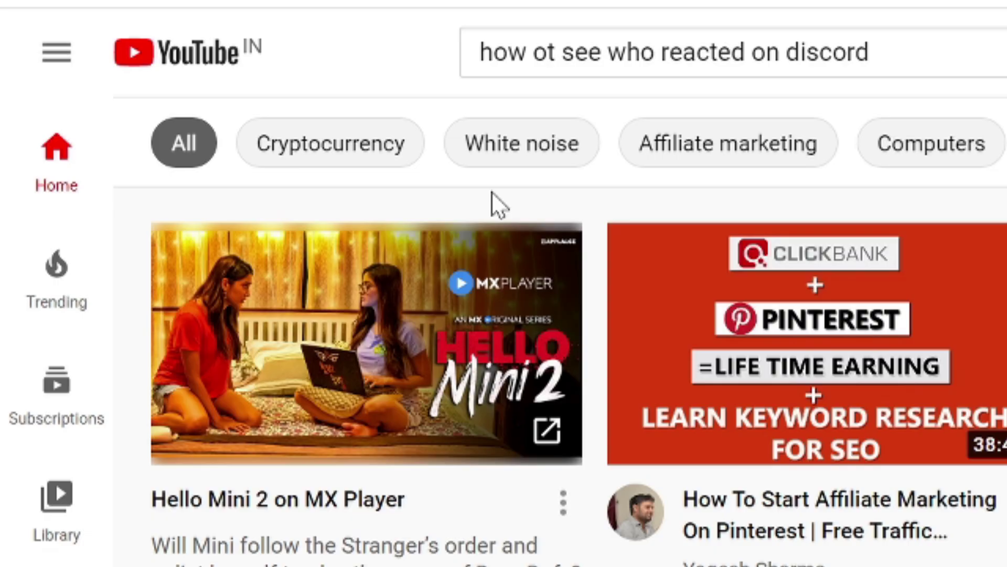
# Step: Examine the expanded navigation sidebar on the home page, including the subscriptions list, and collapse it again
pyautogui.click(56, 54)
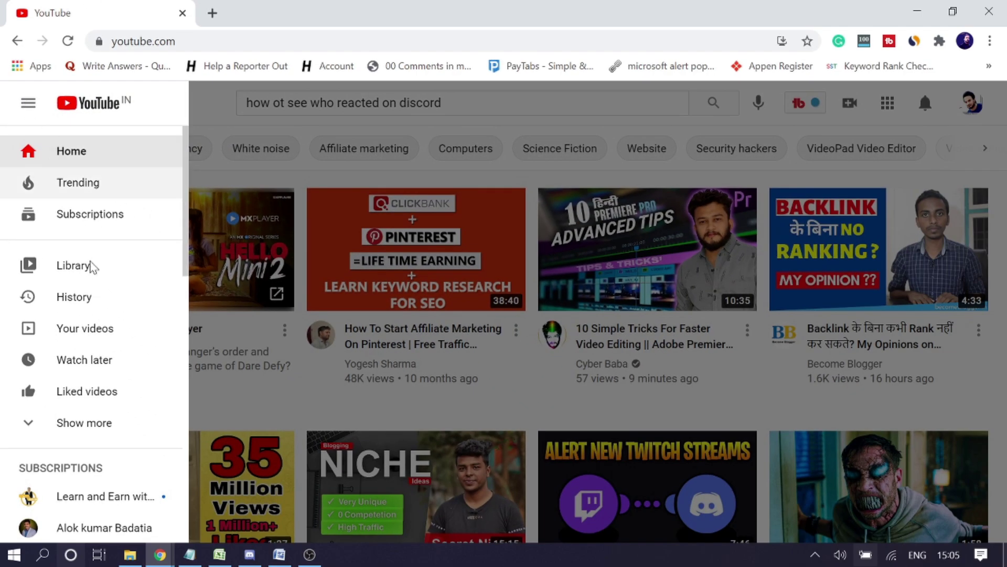
pyautogui.scroll(-5, 79, 394)
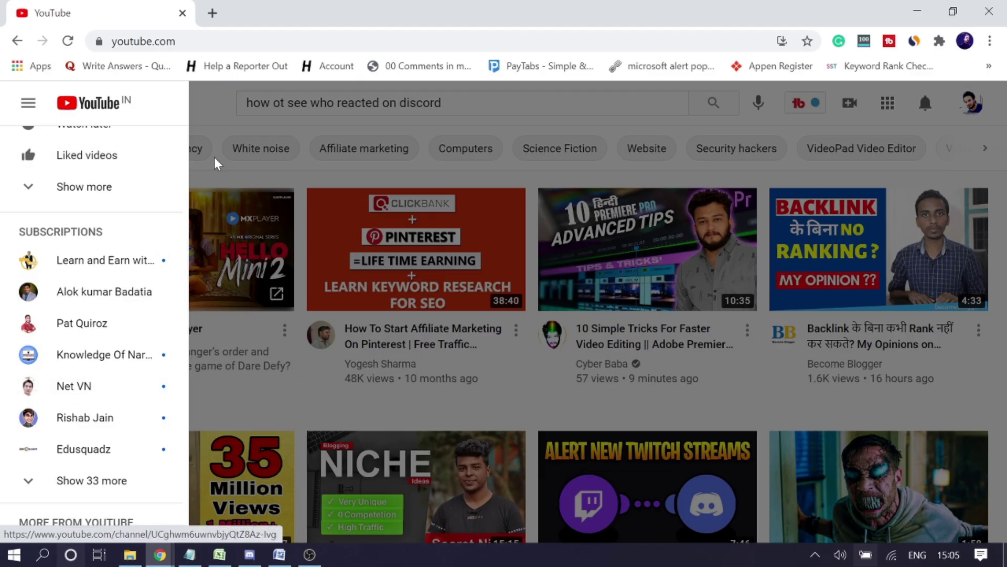
pyautogui.click(216, 126)
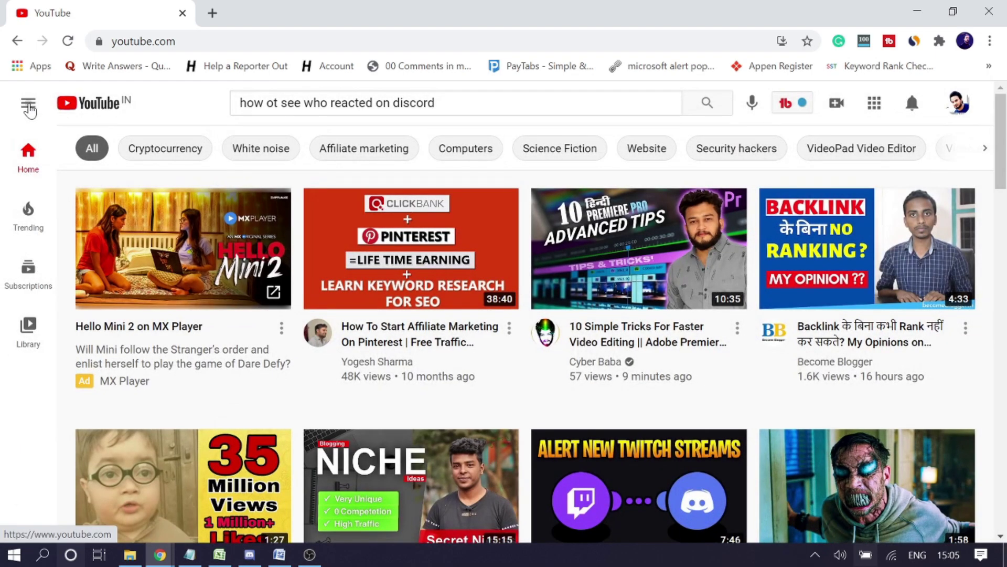
pyautogui.click(29, 106)
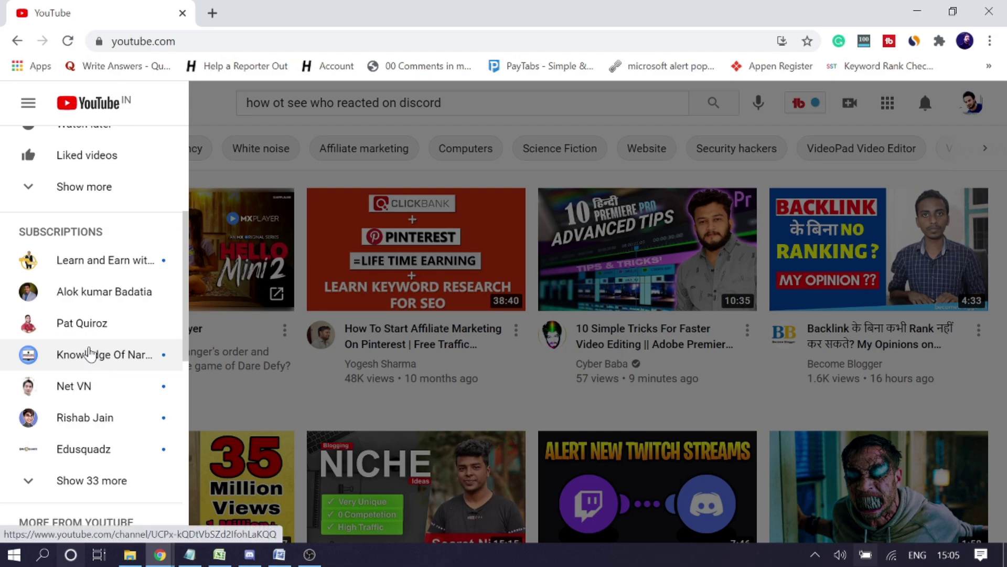
pyautogui.scroll(5, 164, 235)
pyautogui.click(224, 110)
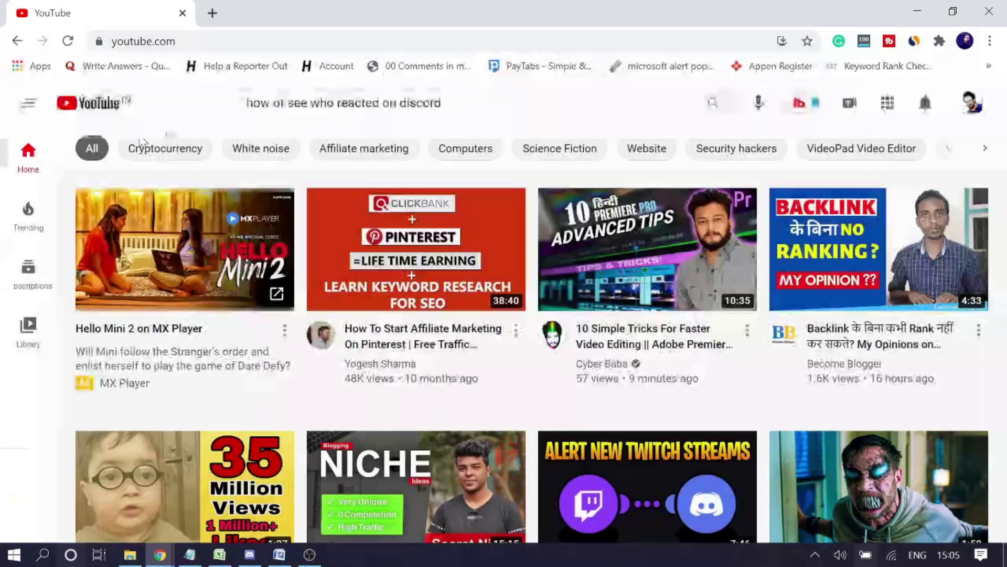
pyautogui.click(29, 104)
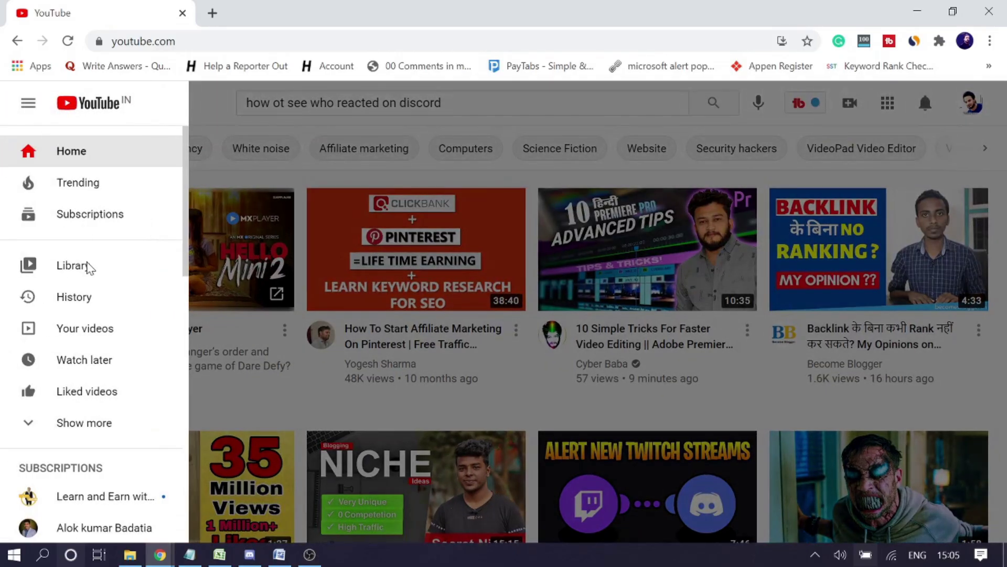
pyautogui.click(28, 105)
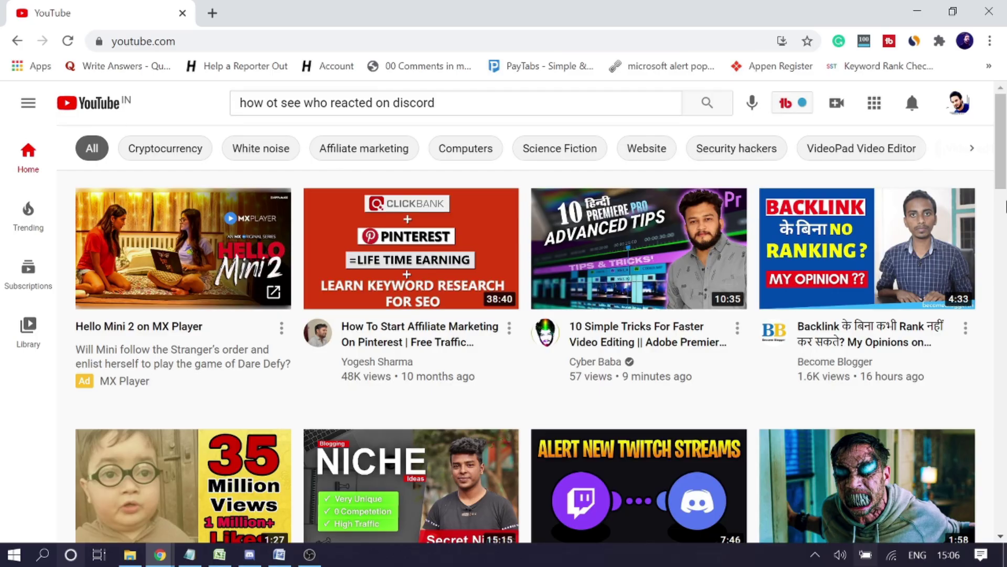
# Step: Enlarge the page zoom to 150% and check the navigation sidebar by toggling it
pyautogui.moveTo(964, 213)
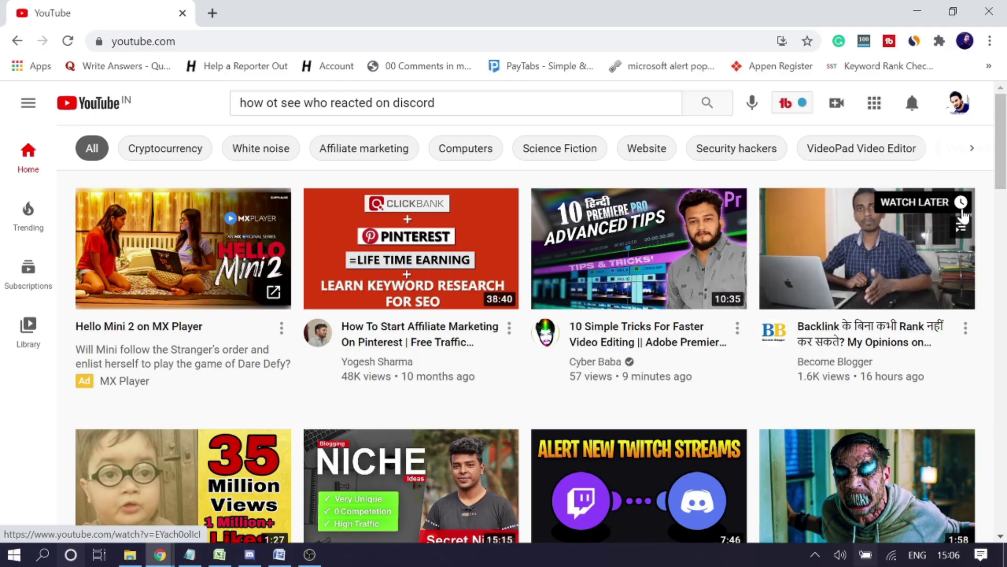
pyautogui.click(990, 41)
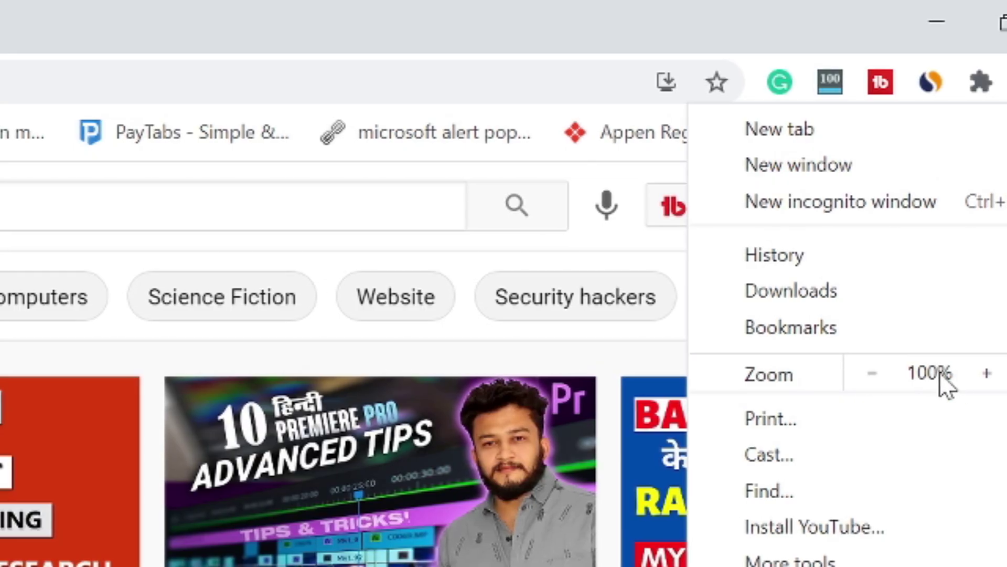
pyautogui.click(988, 374)
pyautogui.click(989, 373)
pyautogui.click(988, 373)
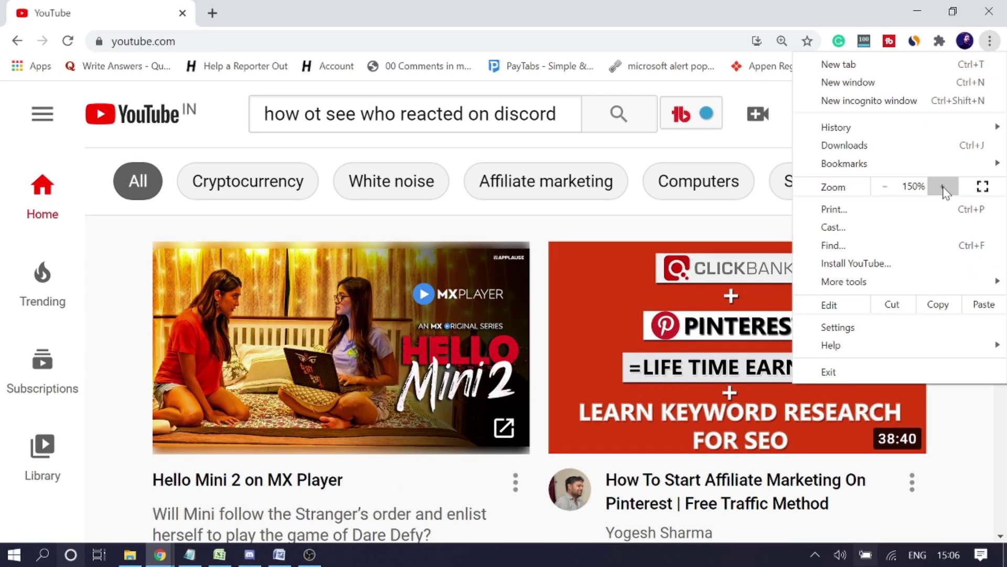
pyautogui.click(41, 113)
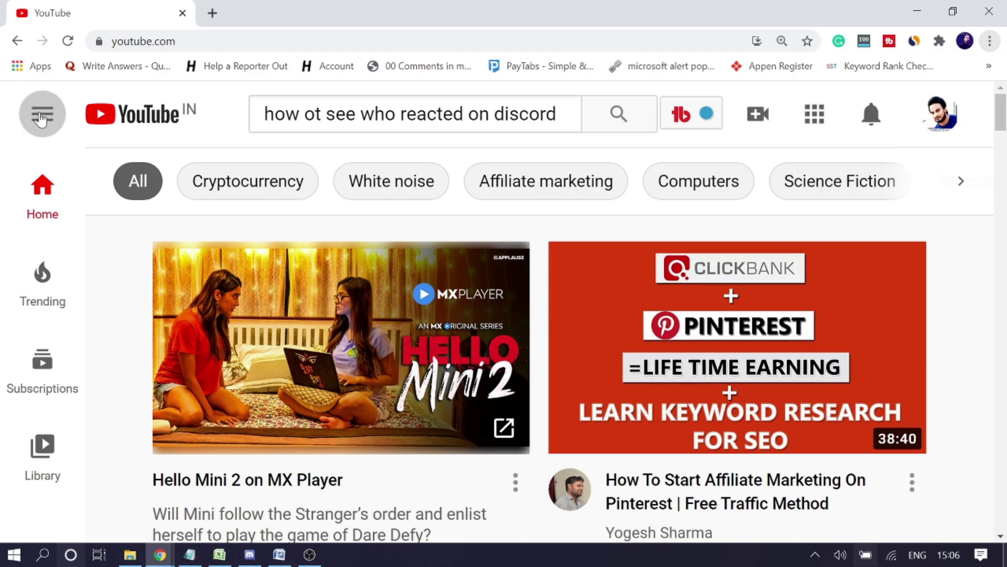
pyautogui.click(42, 116)
pyautogui.click(42, 116)
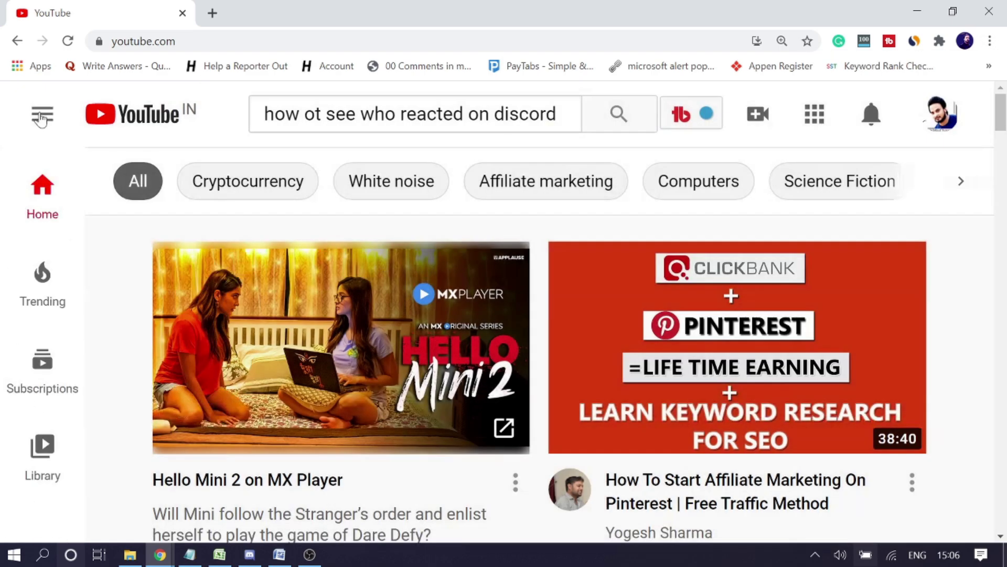
# Step: Enlarge the page zoom to 175% and check the home feed's layout at that size
pyautogui.click(995, 47)
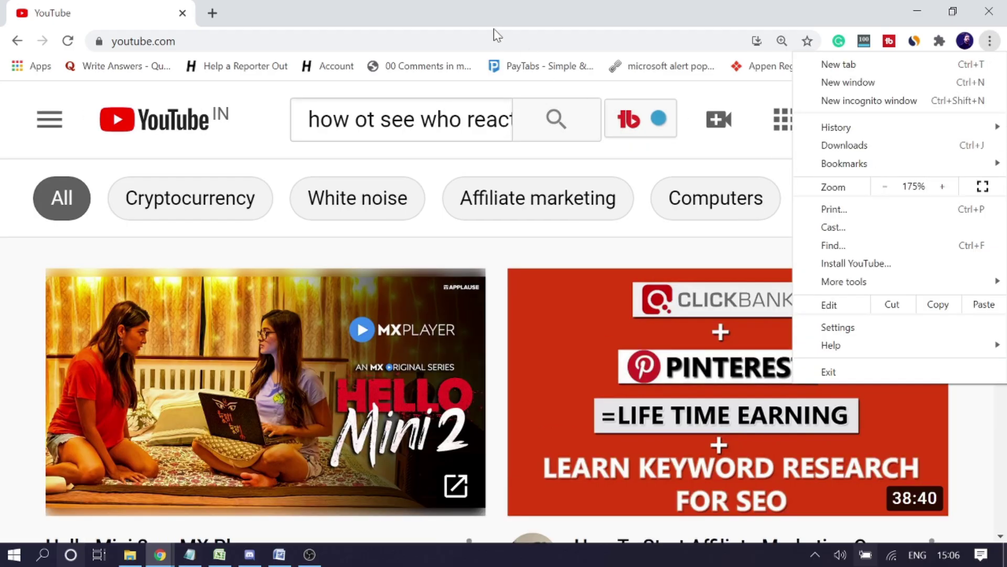
pyautogui.click(492, 24)
pyautogui.scroll(-3, 10, 226)
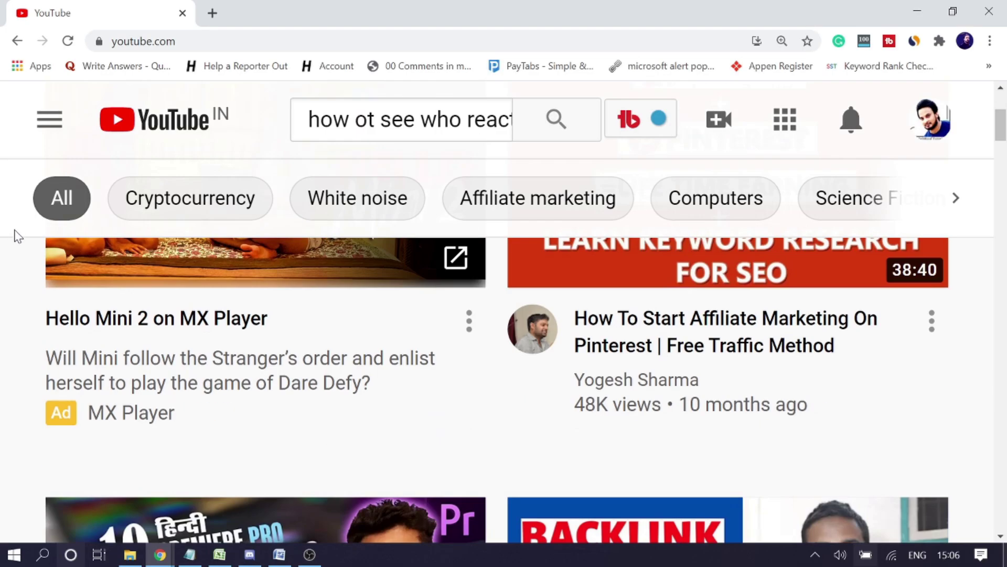
pyautogui.scroll(3, 35, 287)
pyautogui.scroll(-7, 31, 284)
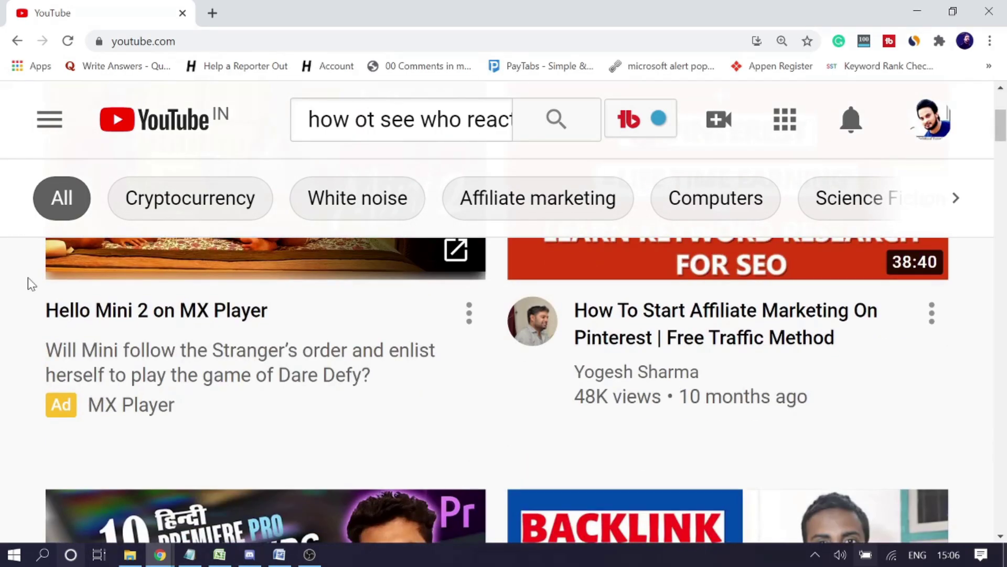
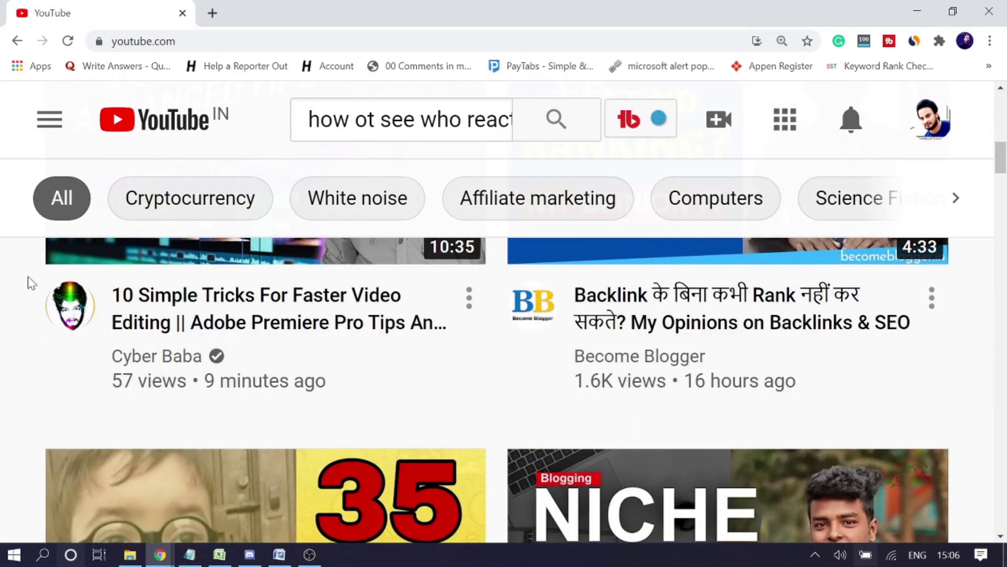
pyautogui.moveTo(308, 362)
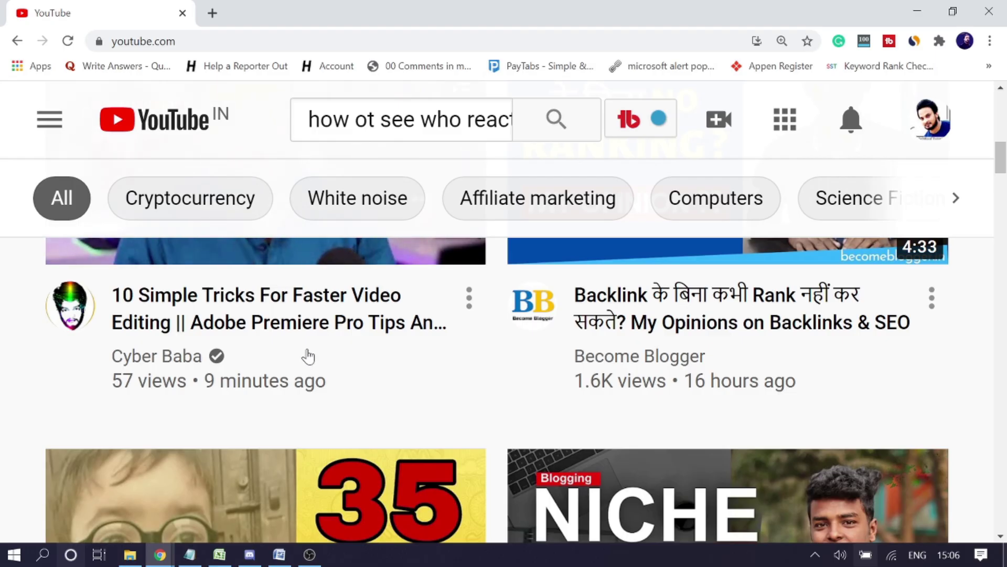
pyautogui.scroll(10, 306, 359)
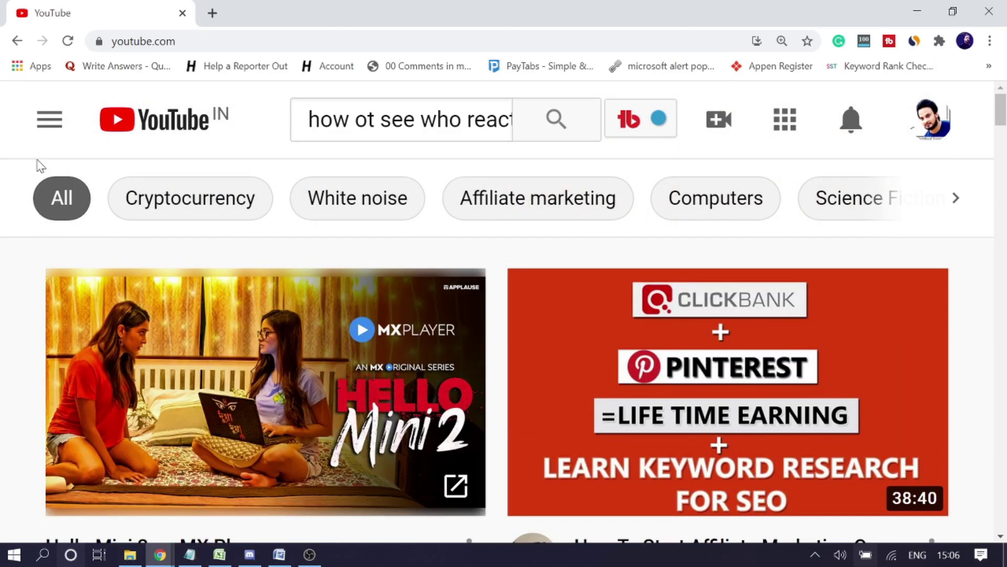
# Step: Reset the page zoom to 100%
pyautogui.click(990, 42)
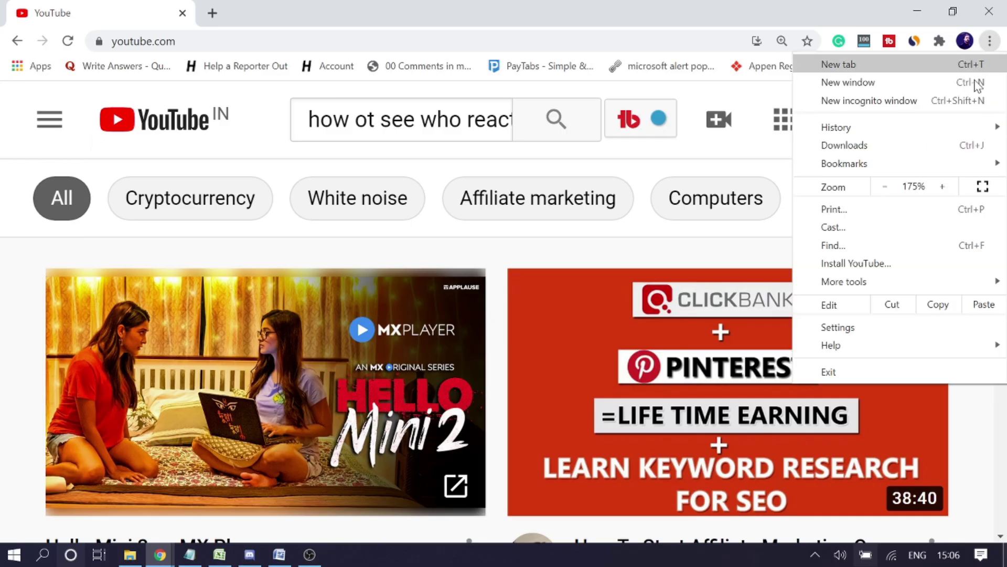
pyautogui.click(892, 193)
pyautogui.click(892, 194)
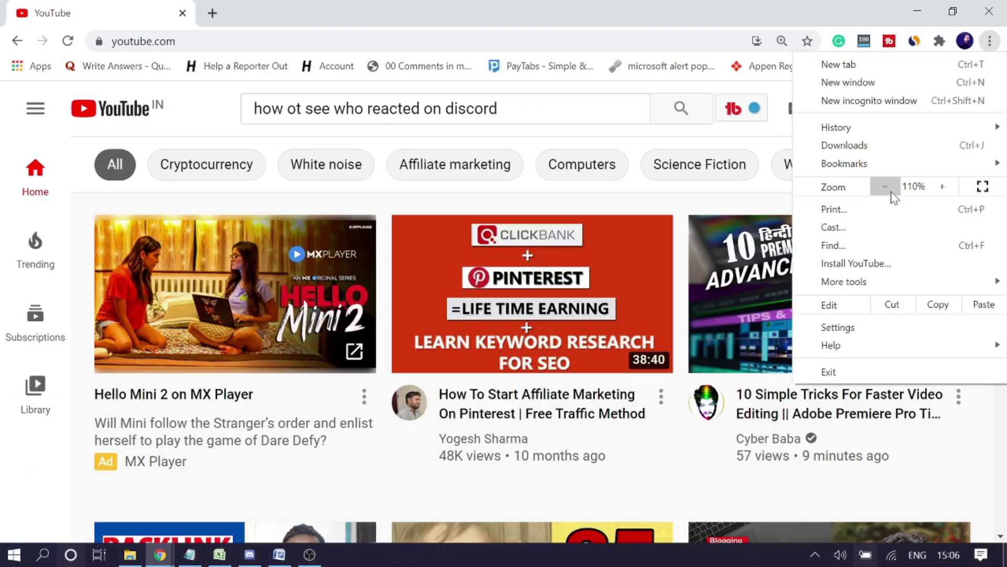
pyautogui.click(892, 193)
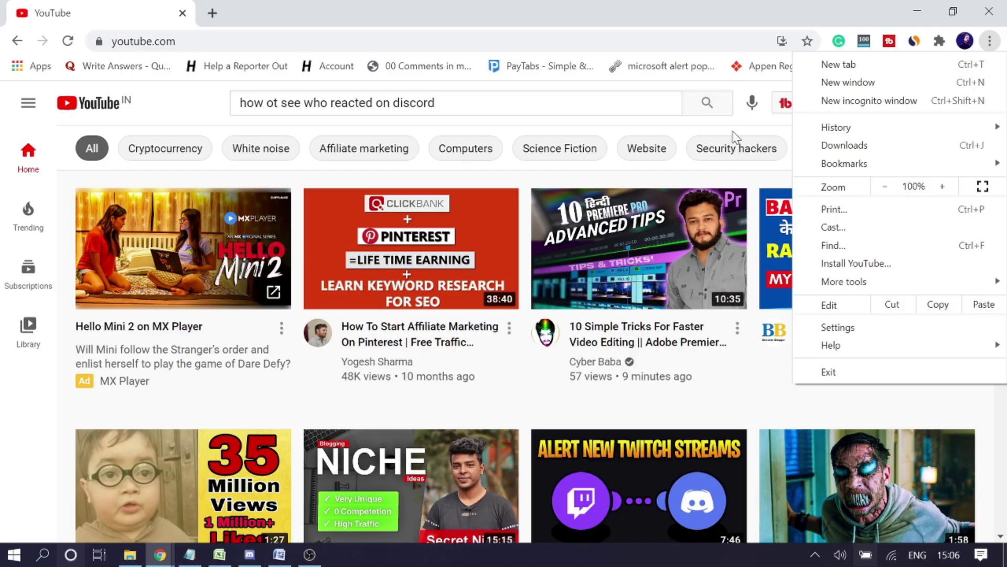
# Step: View the search suggestions and the account menu options, then close them
pyautogui.click(612, 102)
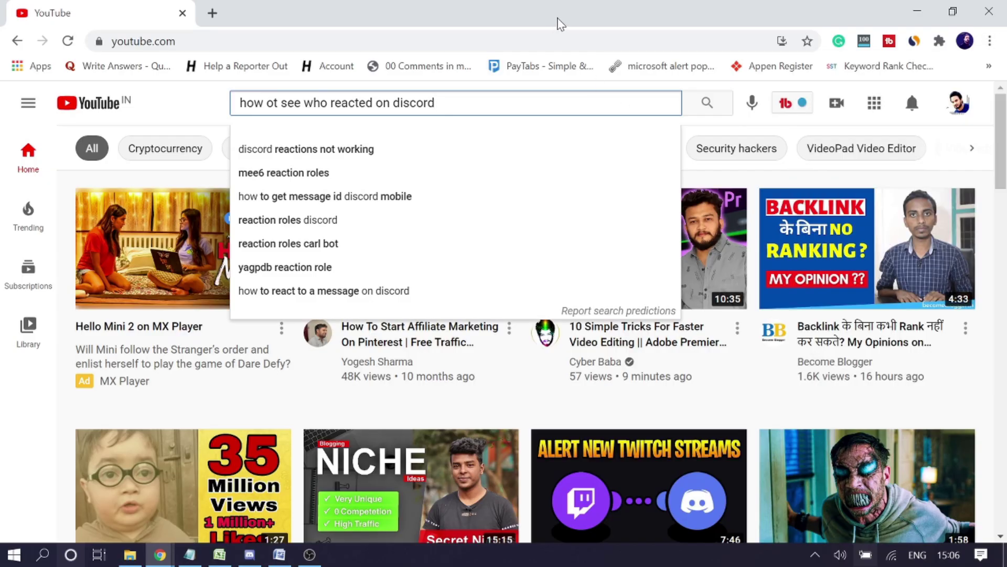
pyautogui.click(960, 110)
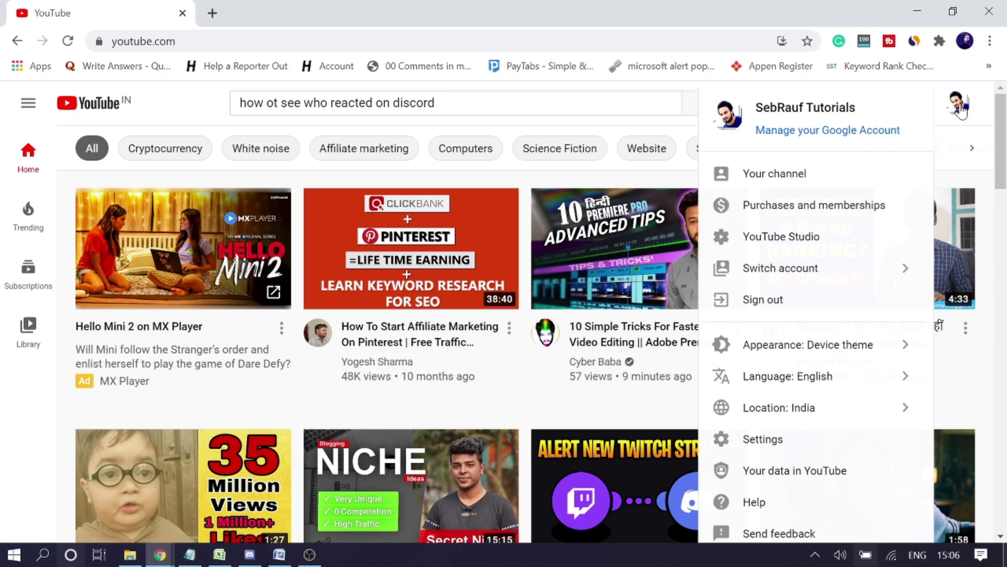
pyautogui.click(625, 107)
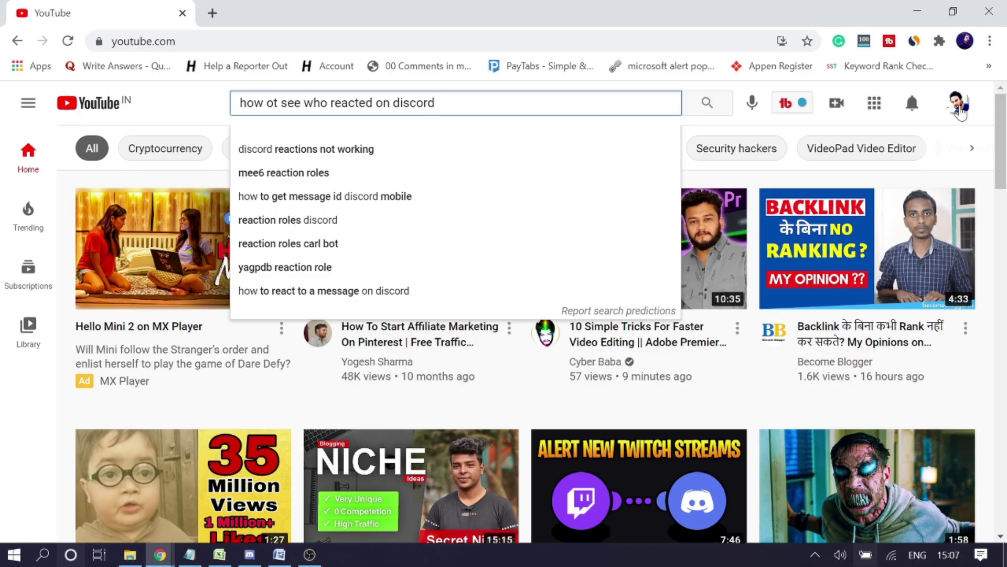
pyautogui.click(687, 38)
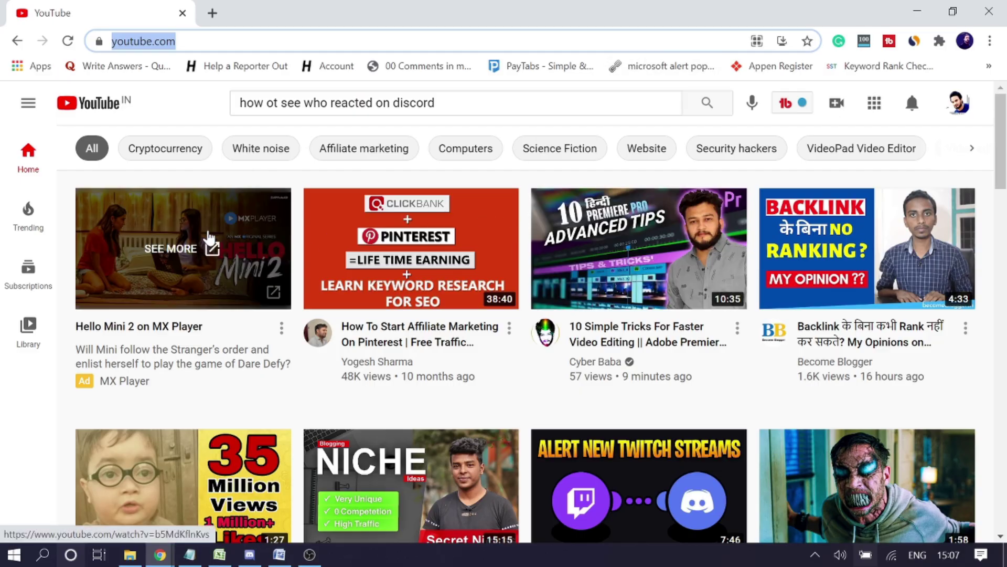
# Step: Open the "Venom Hates Music Scene | VENOM (2018) Movie CLIP 4K" video from the home feed and pause playback
pyautogui.moveTo(211, 236)
pyautogui.scroll(-3, 211, 236)
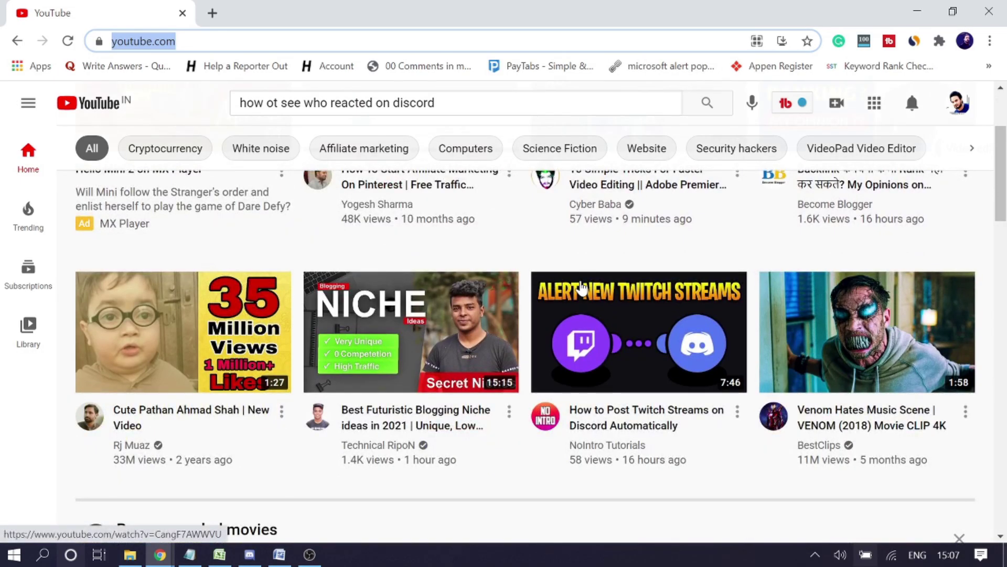
pyautogui.moveTo(802, 334)
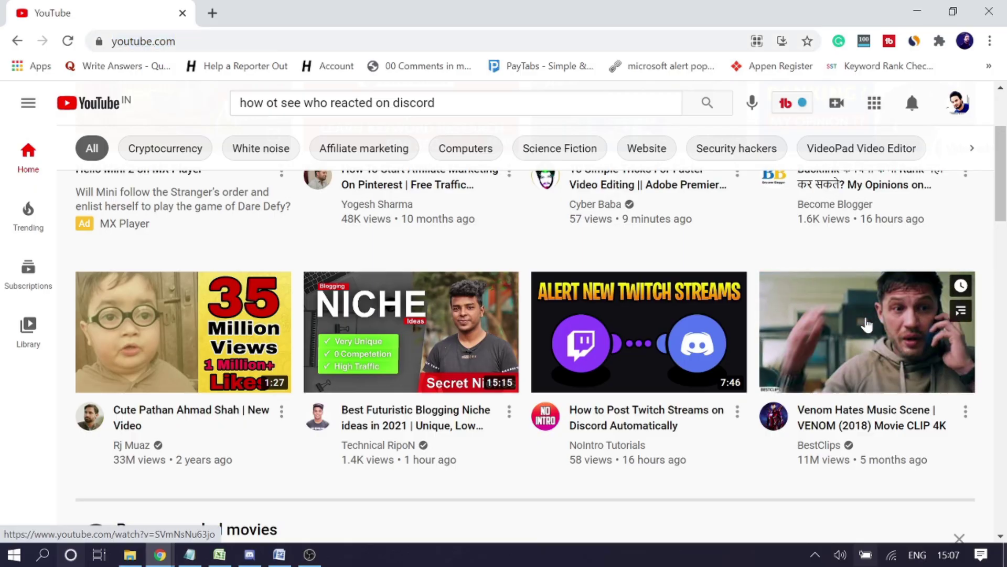
pyautogui.click(866, 325)
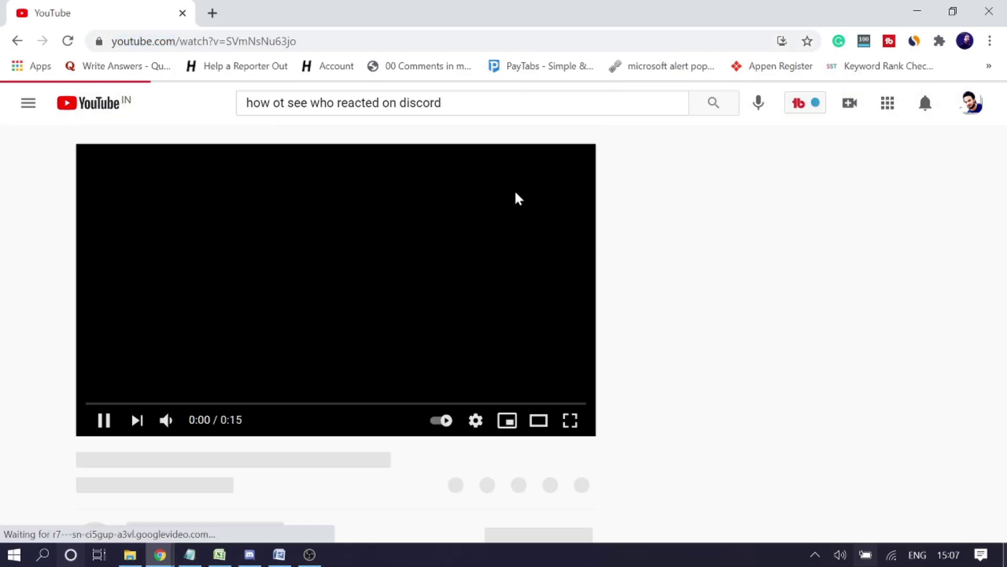
pyautogui.click(110, 422)
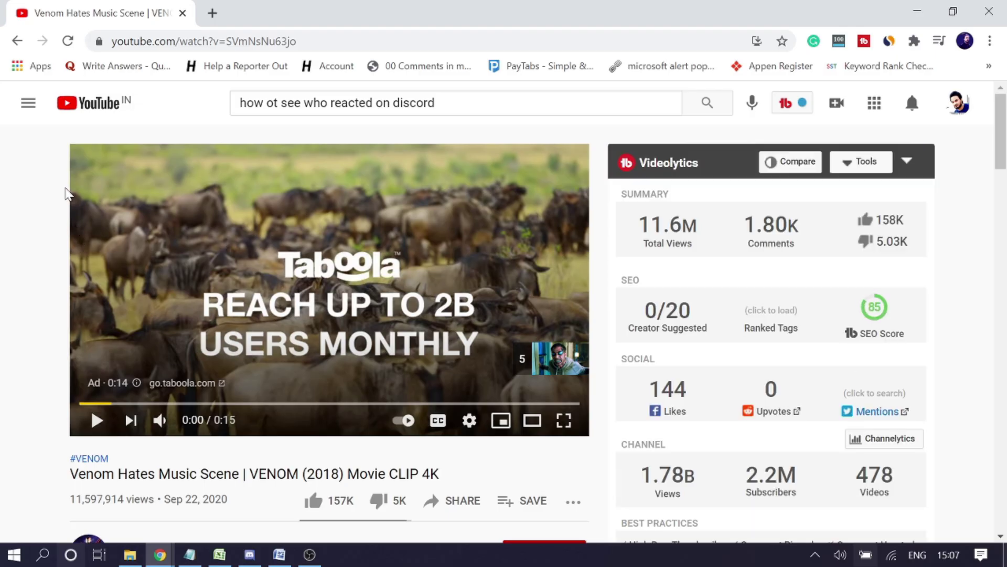
# Step: Examine the video page's navigation sidebar, then its Videolytics statistics, comments and related videos
pyautogui.click(26, 104)
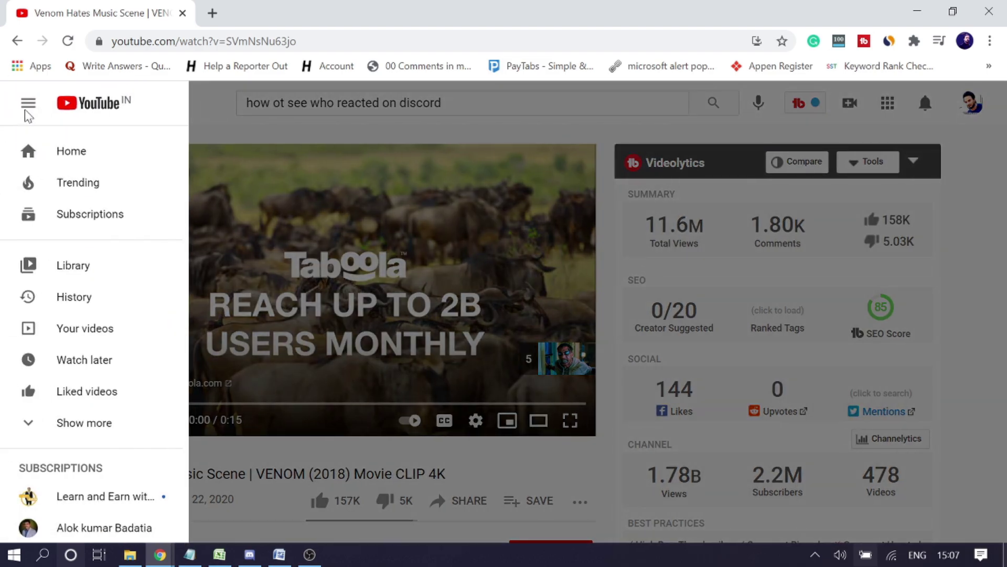
pyautogui.click(26, 113)
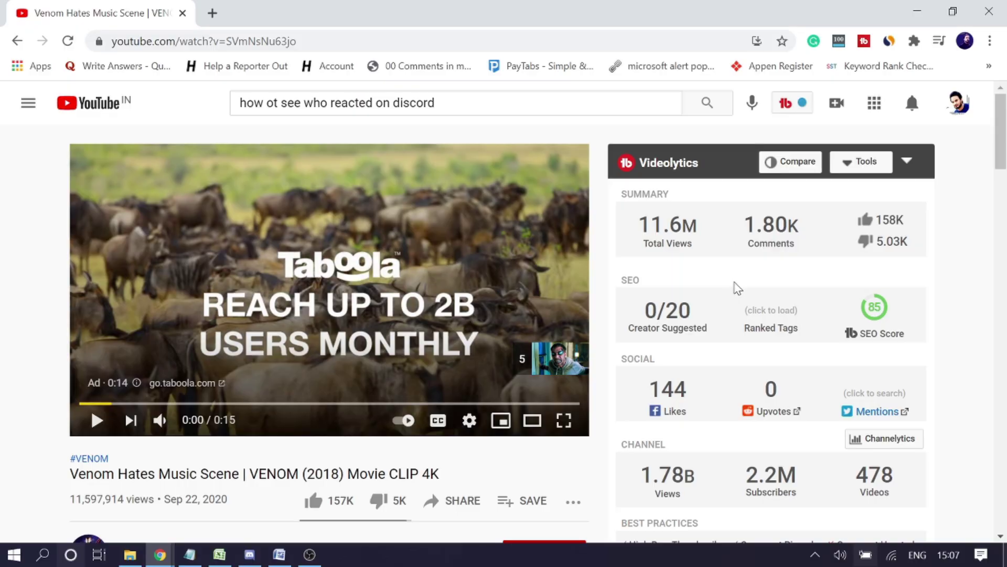
pyautogui.scroll(-4, 737, 282)
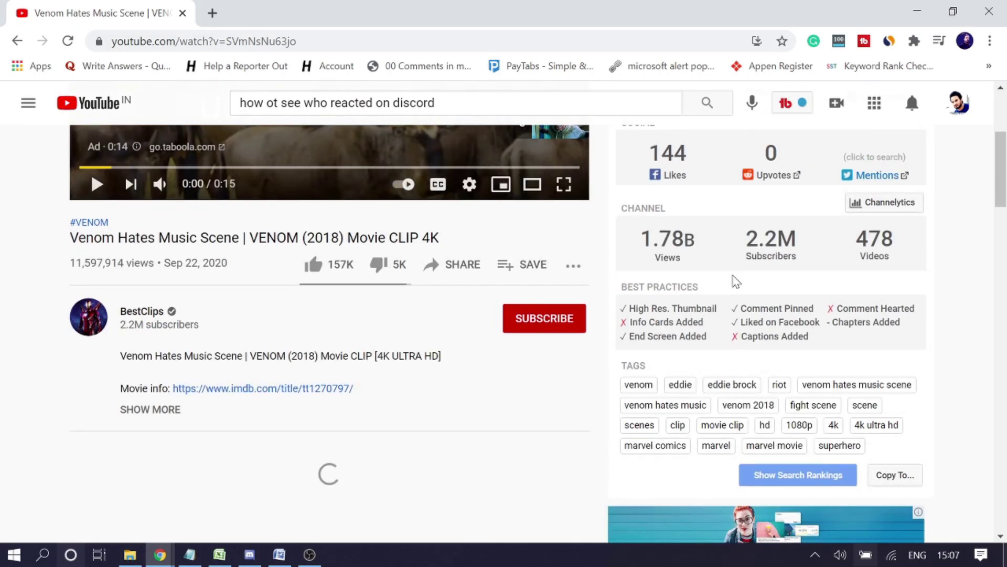
pyautogui.scroll(4, 735, 278)
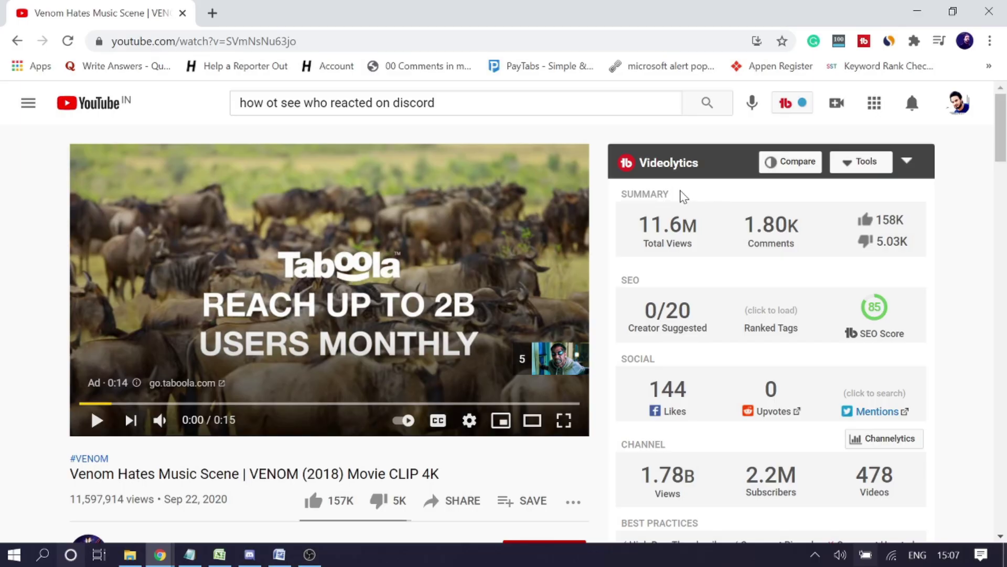
pyautogui.scroll(-3, 761, 242)
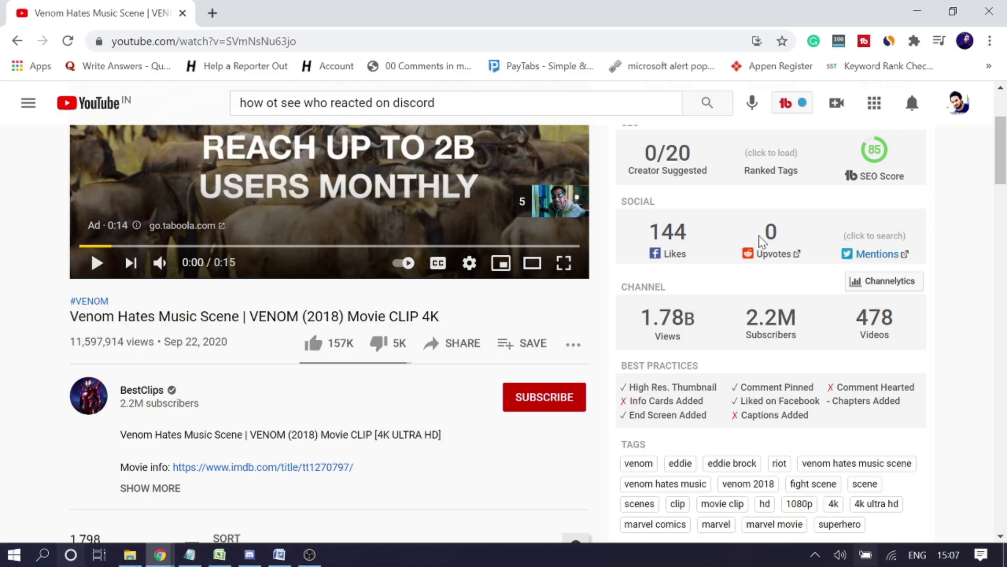
pyautogui.scroll(-10, 777, 388)
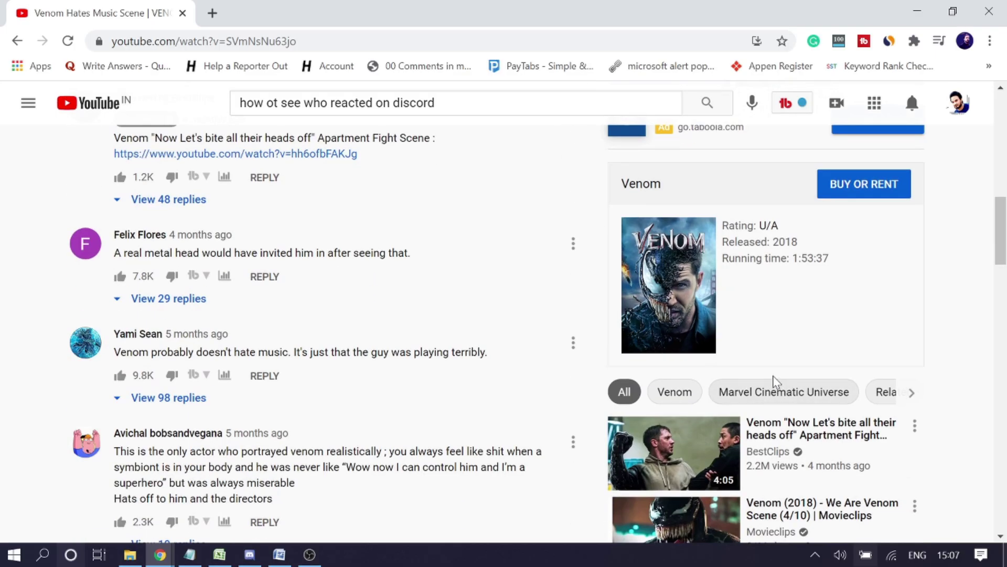
# Step: Look over the video page's remaining comments and related videos, then its Videolytics SEO score breakdown
pyautogui.moveTo(1003, 229); pyautogui.dragTo(1003, 261)
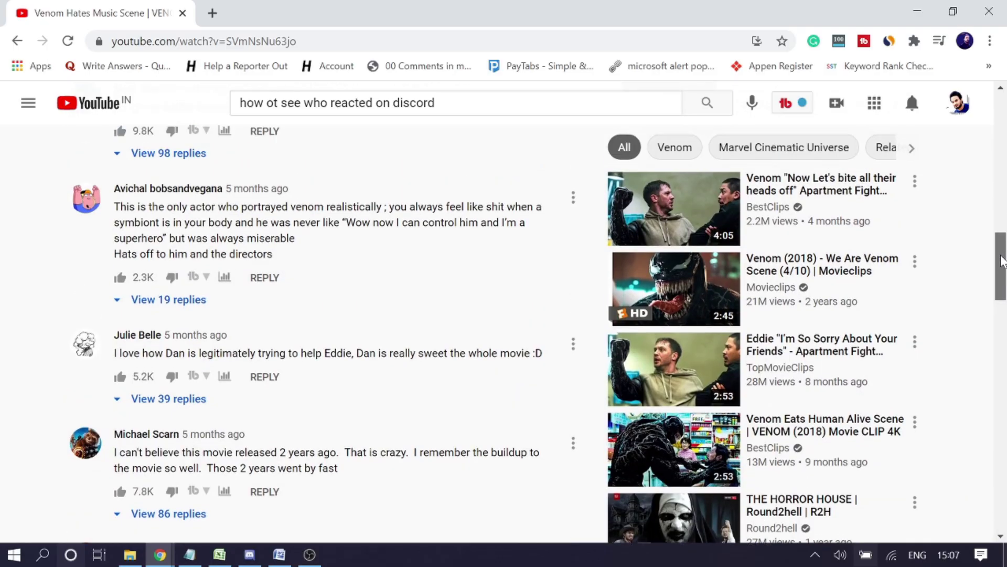
pyautogui.moveTo(1003, 260); pyautogui.dragTo(991, 139)
pyautogui.moveTo(850, 268)
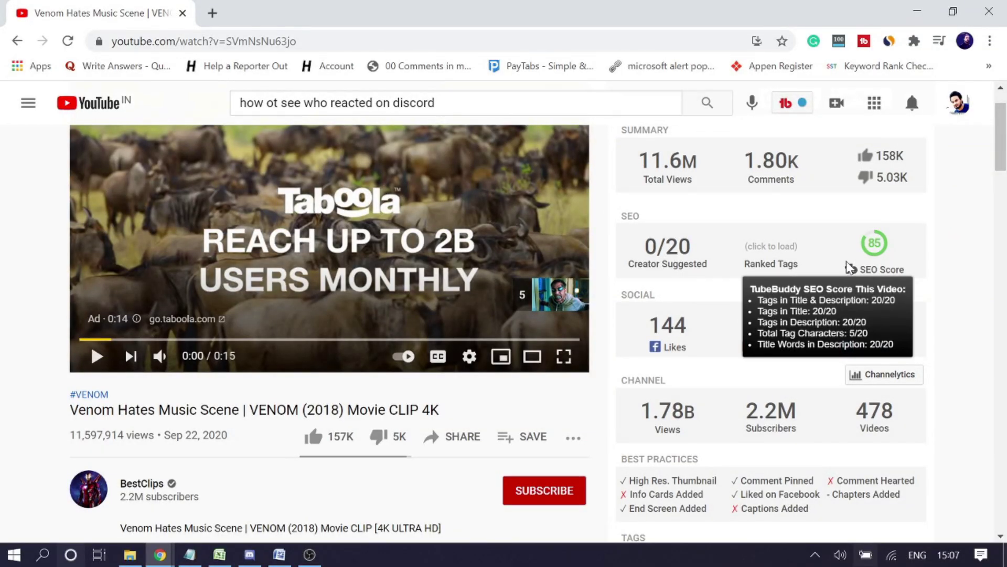
pyautogui.scroll(1, 846, 260)
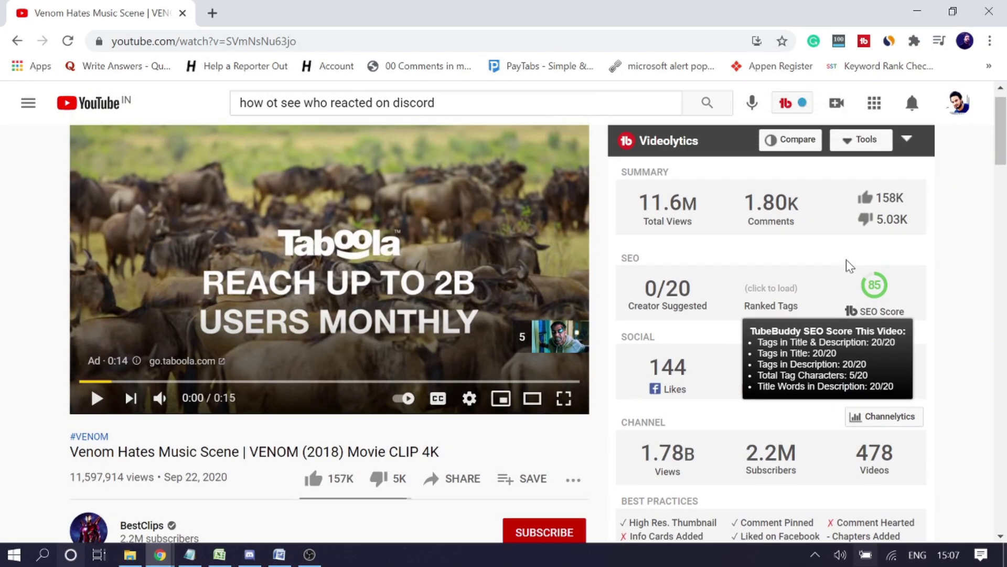
# Step: Copy the video's URL, open it in a new incognito window and pause playback
pyautogui.click(210, 41)
pyautogui.hotkey('ctrl', 'c')
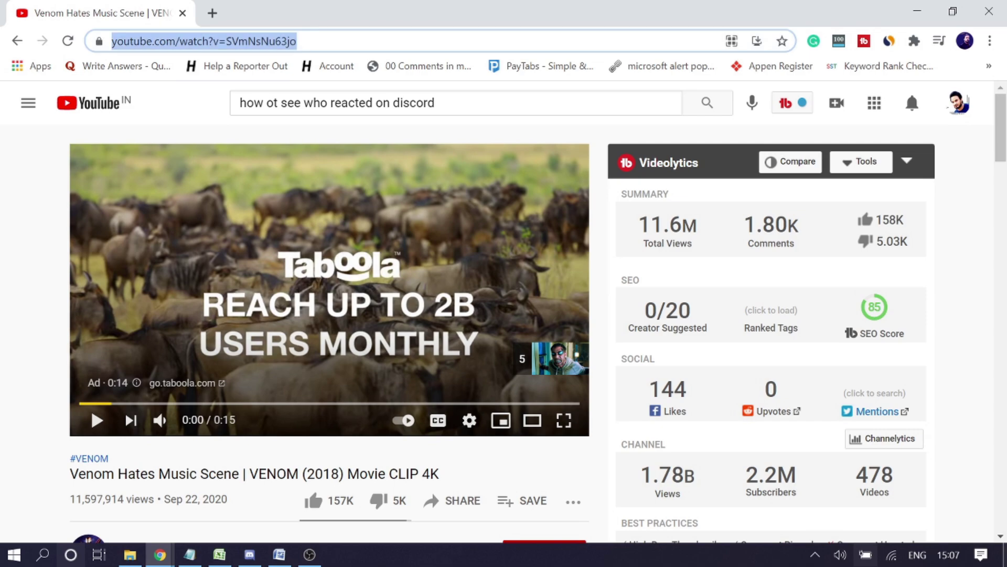
pyautogui.click(990, 41)
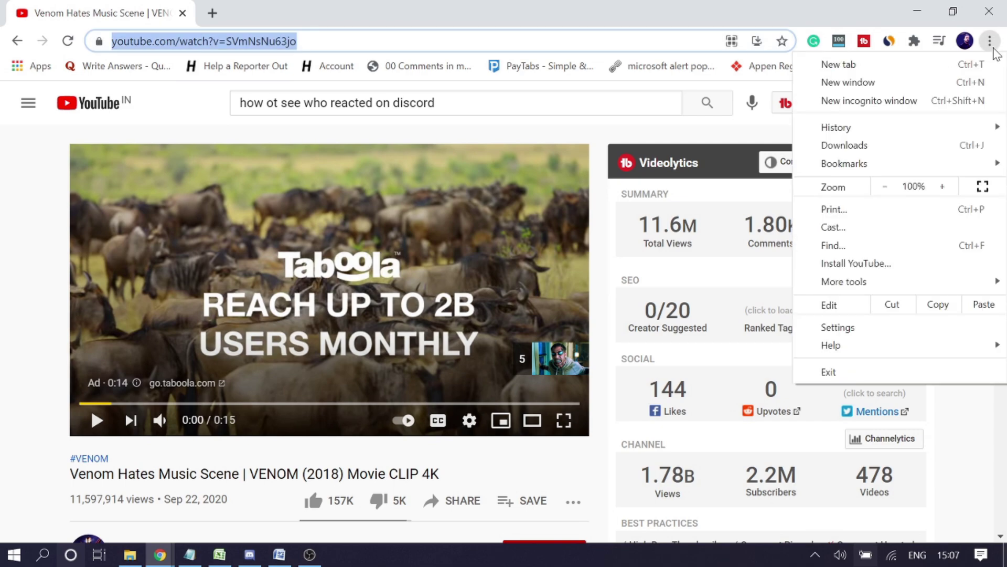
pyautogui.click(886, 107)
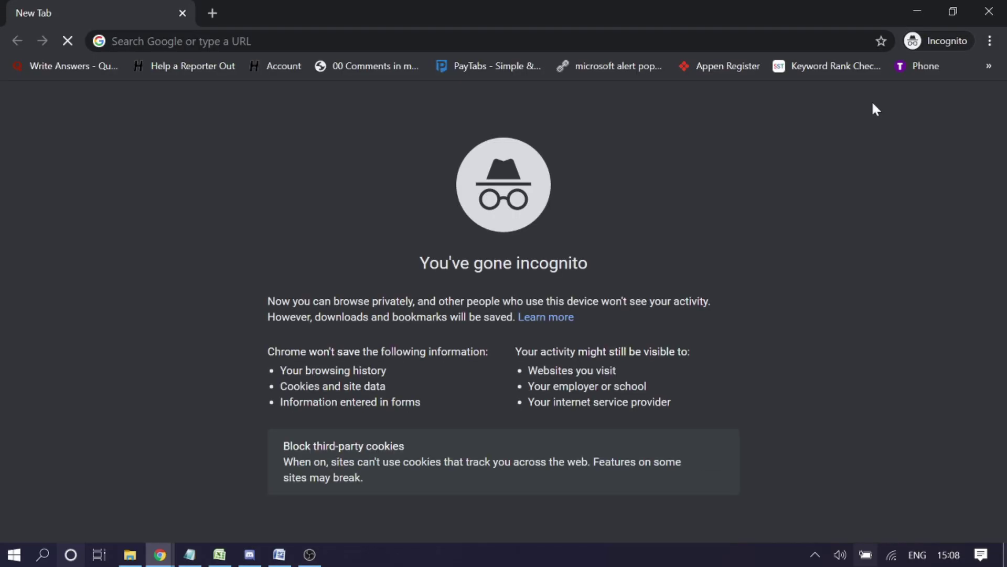
pyautogui.hotkey('ctrl', 'v')
pyautogui.press('Return')
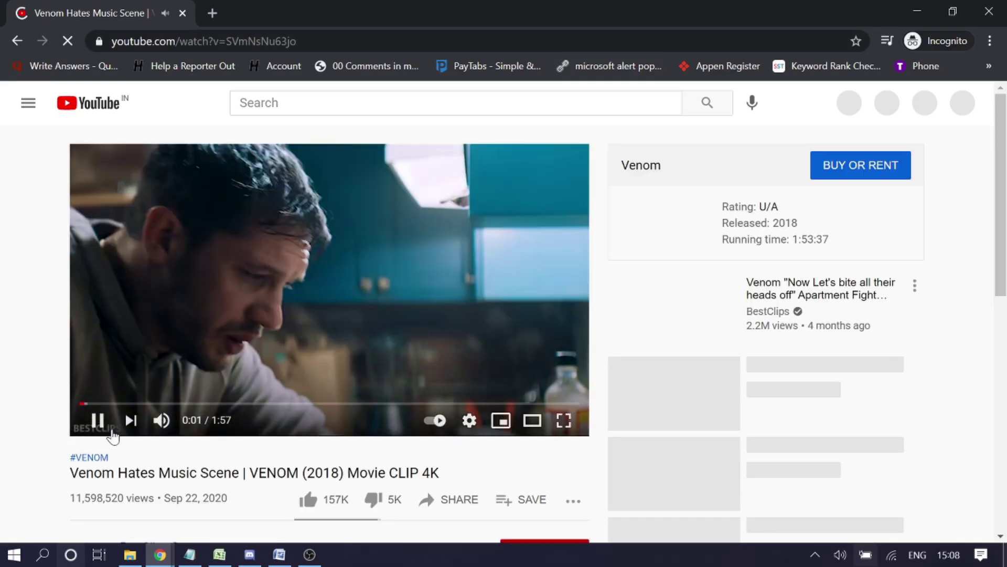
pyautogui.click(100, 428)
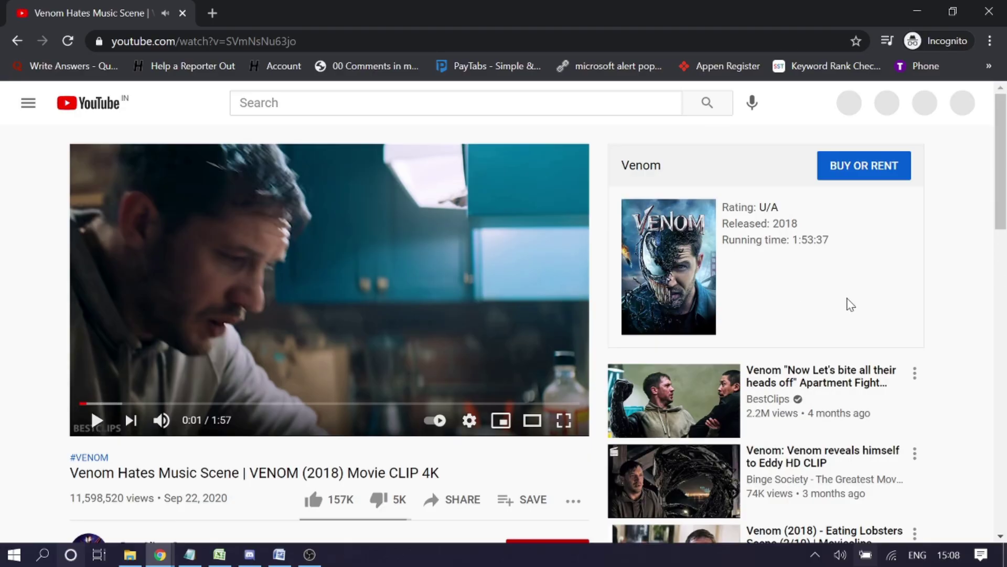
# Step: Examine the signed-out video page's description, comments and related videos in the incognito window
pyautogui.scroll(-1, 845, 303)
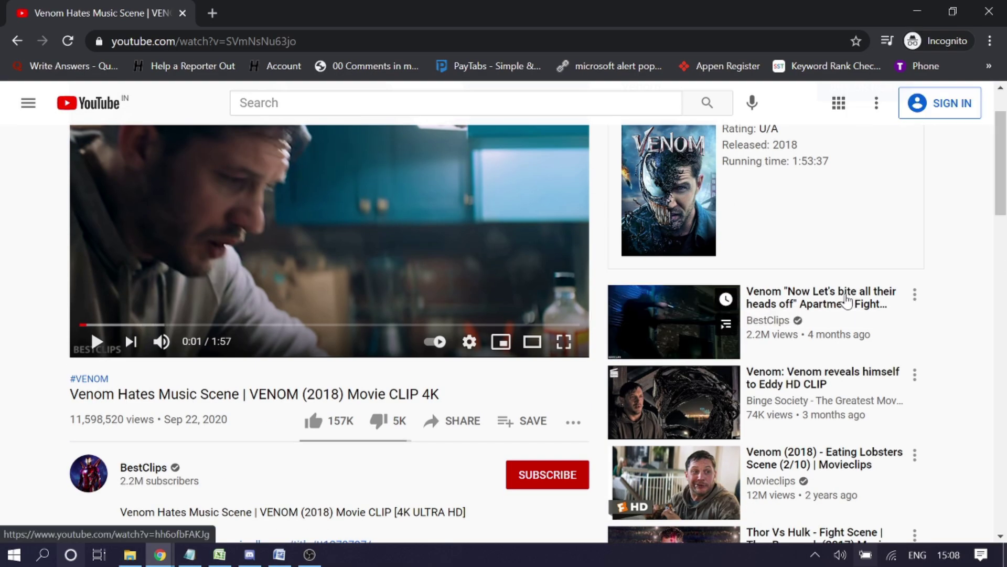
pyautogui.scroll(-3, 846, 303)
pyautogui.scroll(-4, 846, 299)
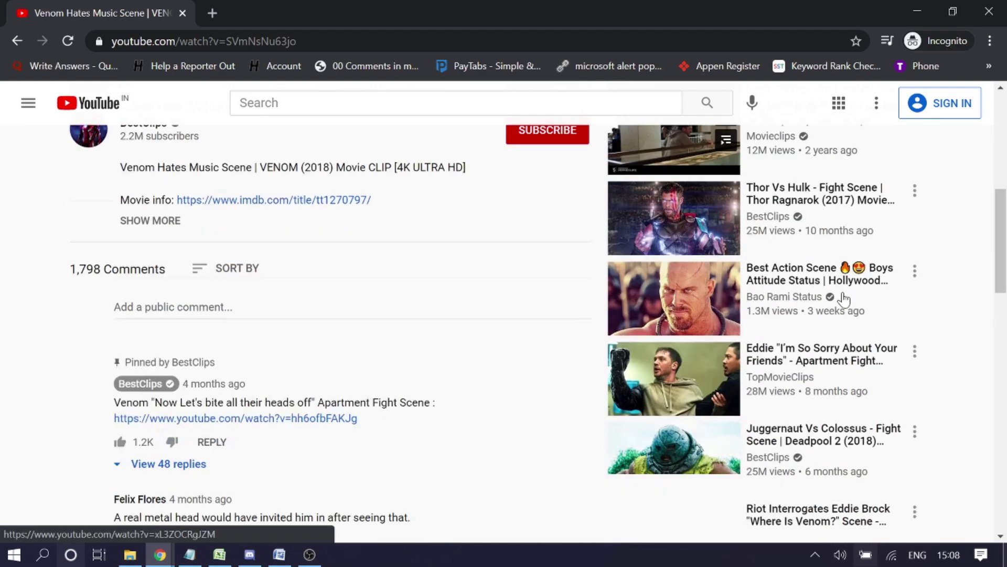
pyautogui.scroll(-4, 845, 297)
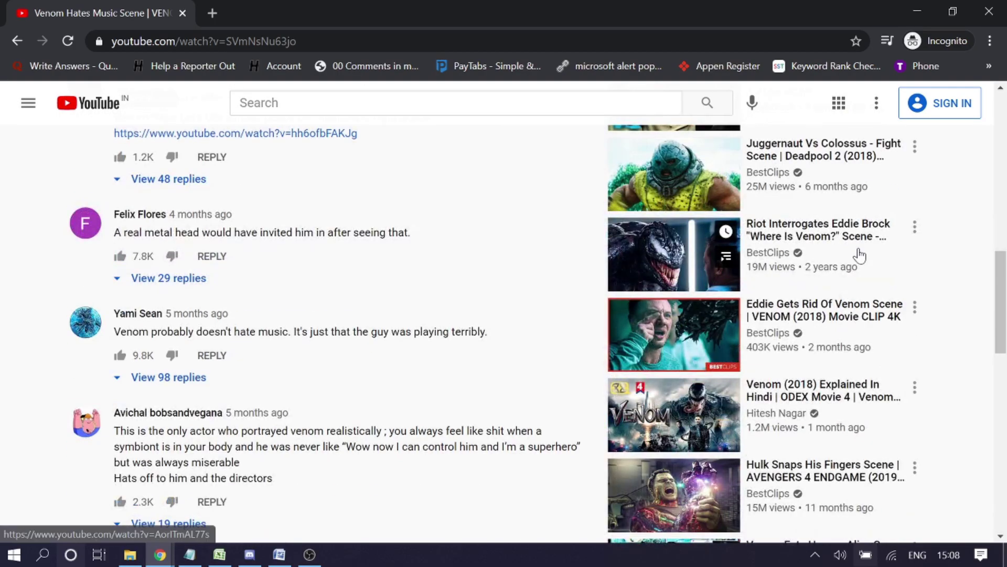
pyautogui.scroll(15, 315, 243)
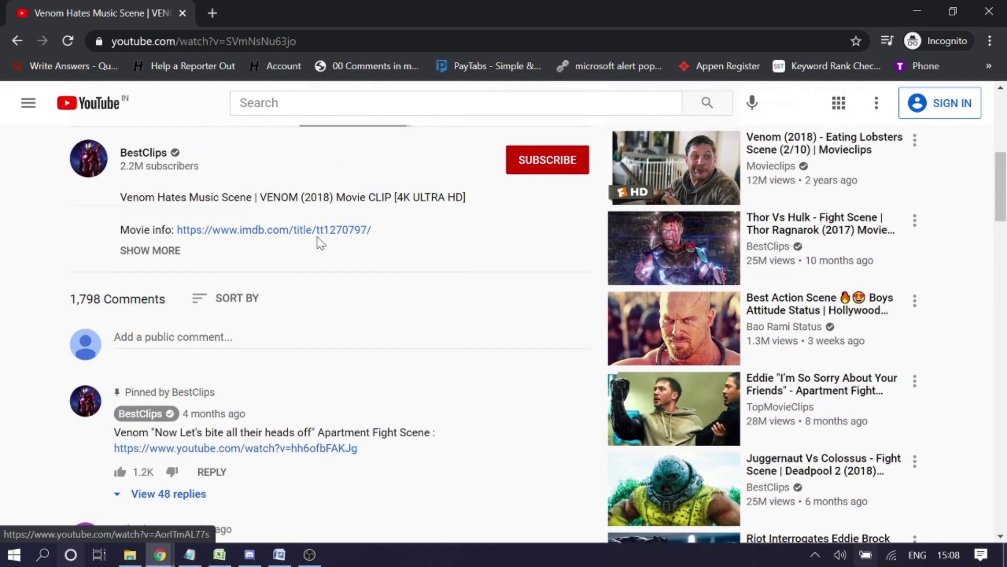
# Step: View the expanded navigation sidebar on the incognito YouTube home page, then close the sidebar and the incognito window
pyautogui.click(97, 107)
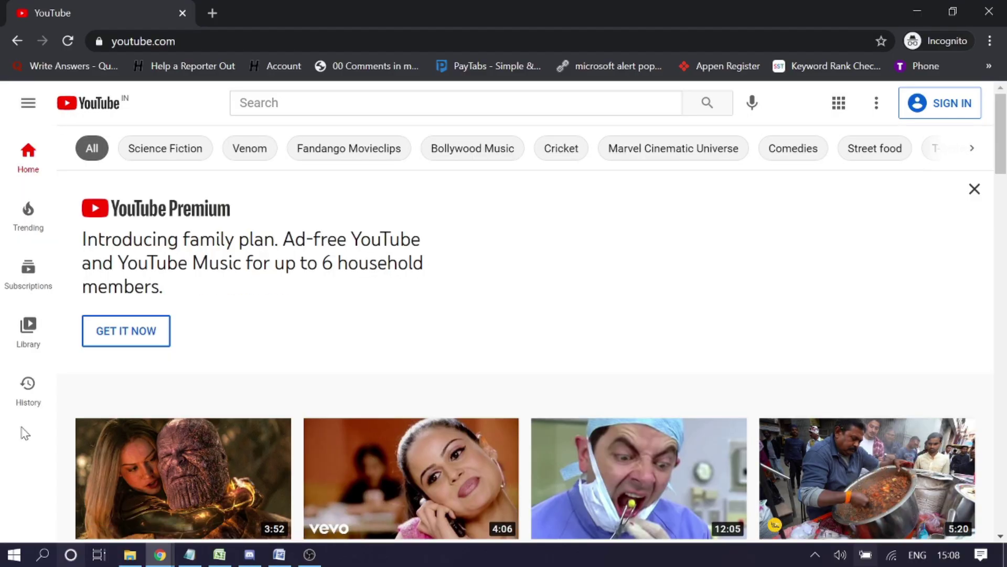
pyautogui.click(28, 105)
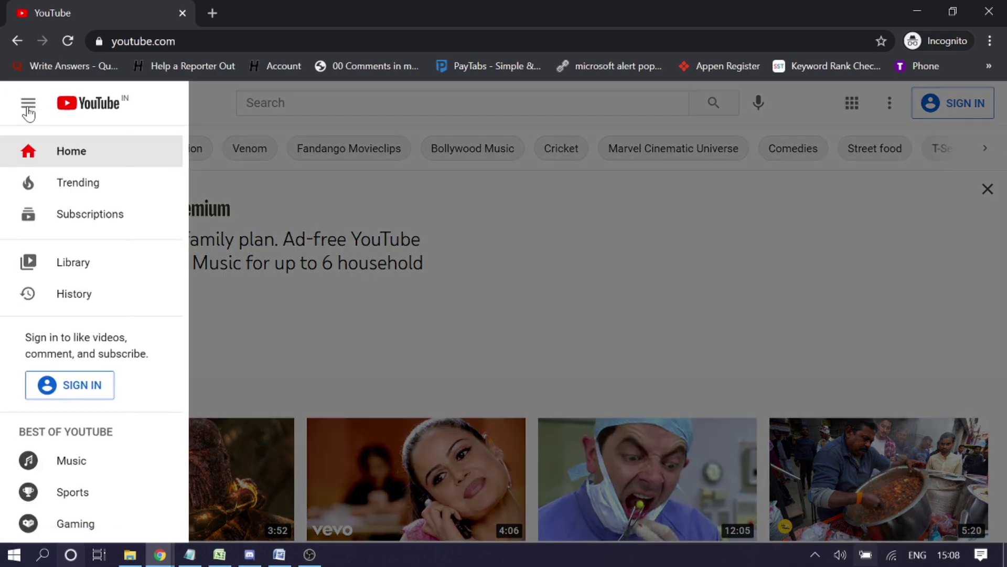
pyautogui.click(394, 102)
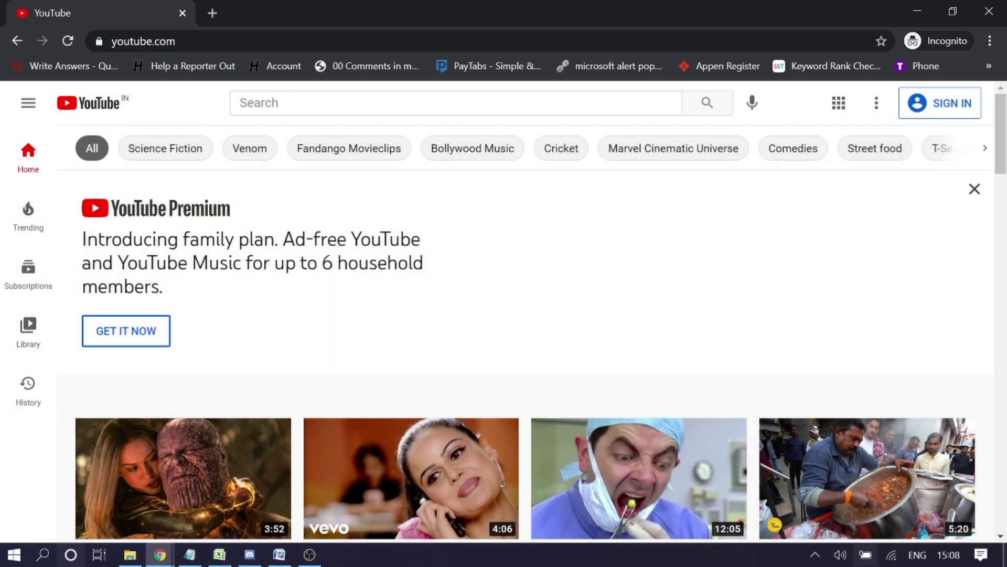
pyautogui.click(997, 13)
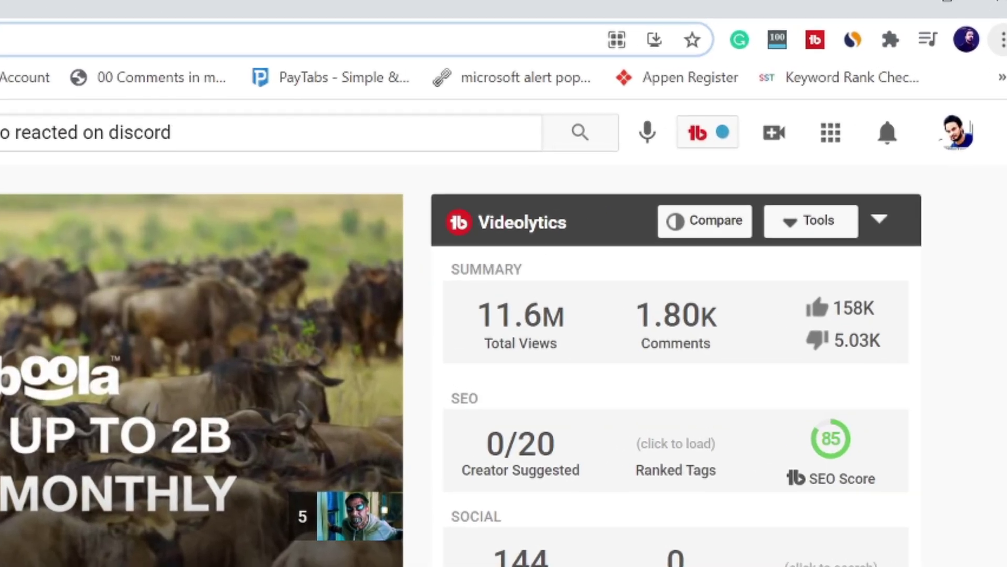
# Step: Open Site Settings in the Privacy and security section of the Chrome settings
pyautogui.click(989, 41)
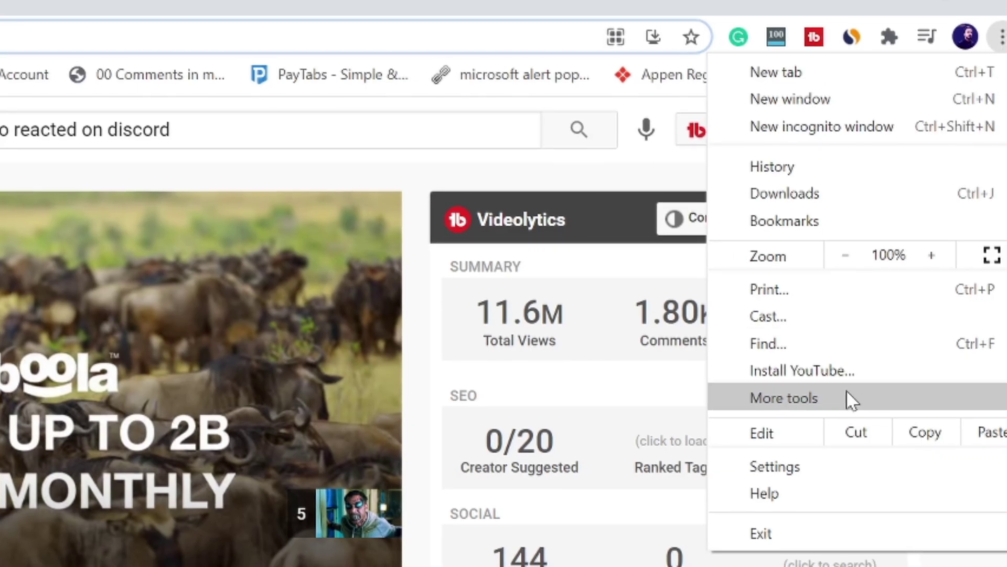
pyautogui.moveTo(848, 399)
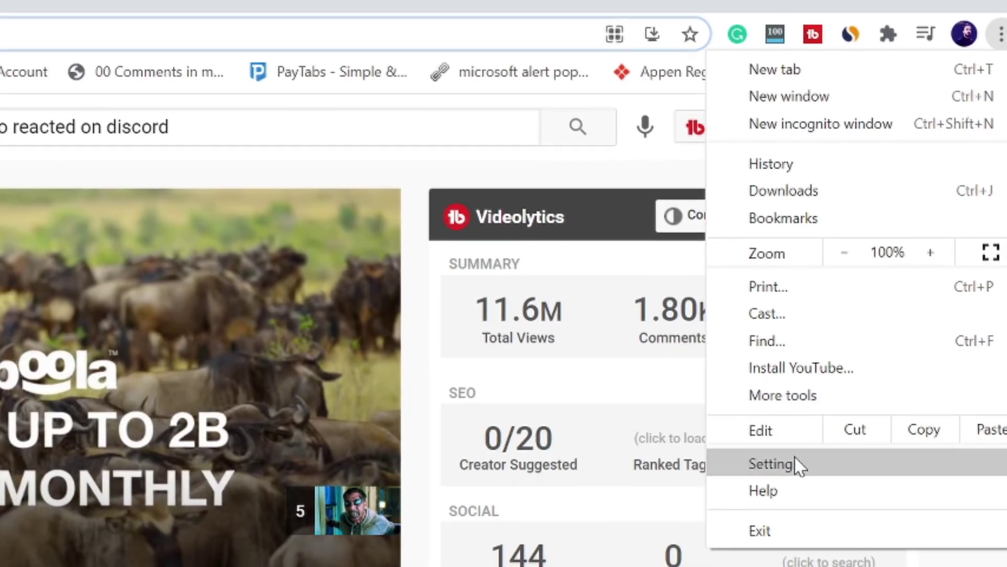
pyautogui.click(785, 469)
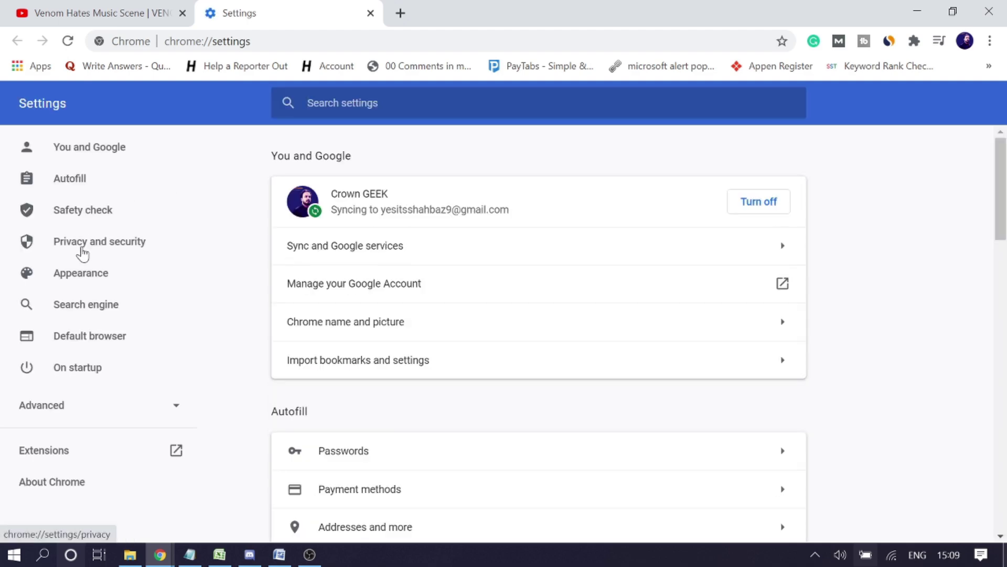
pyautogui.click(82, 254)
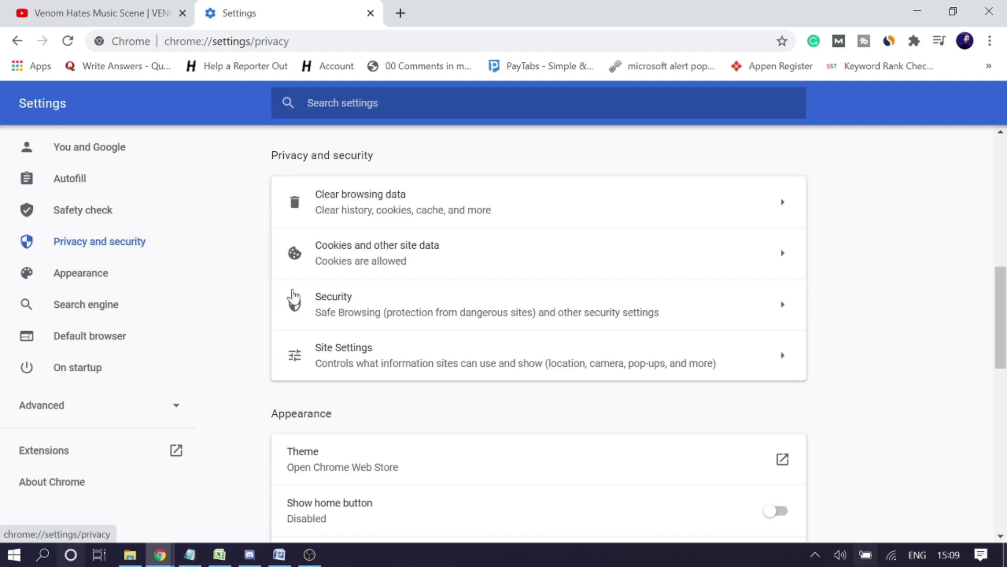
pyautogui.click(370, 356)
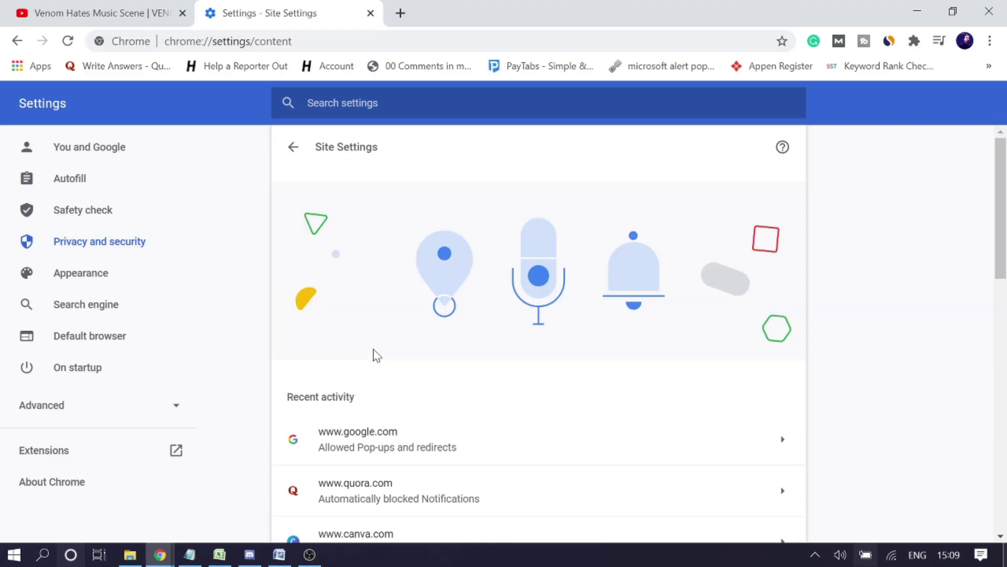
# Step: Open the list of all cookies and site data through the Cookies and site data content settings
pyautogui.scroll(-9, 374, 355)
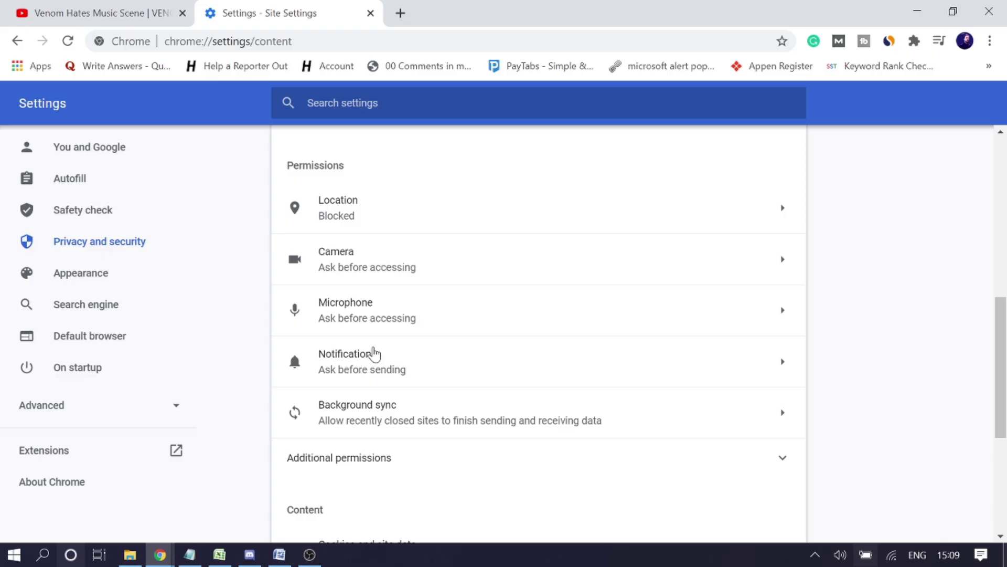
pyautogui.scroll(-3, 374, 355)
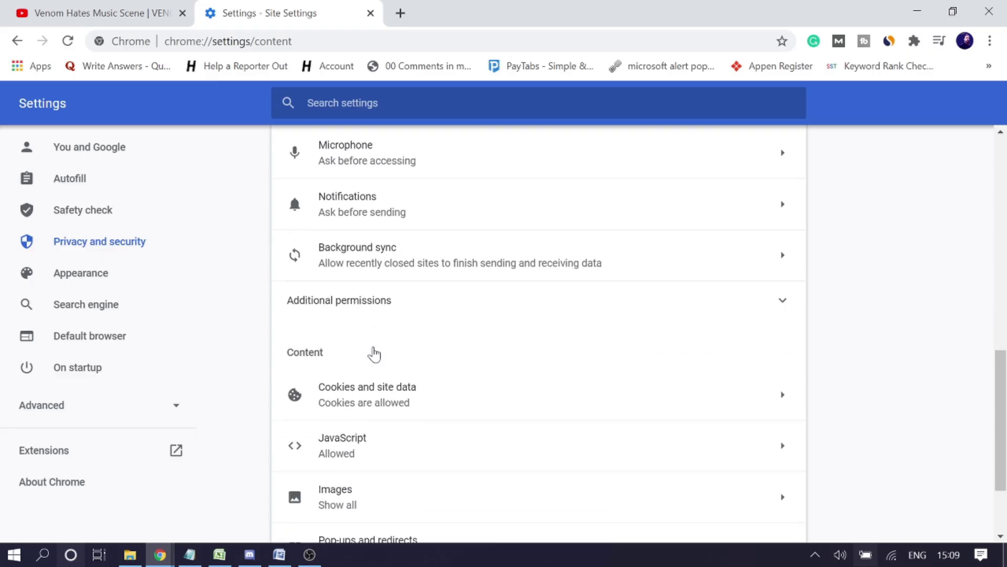
pyautogui.click(377, 395)
pyautogui.scroll(-5, 387, 369)
pyautogui.scroll(-2, 384, 367)
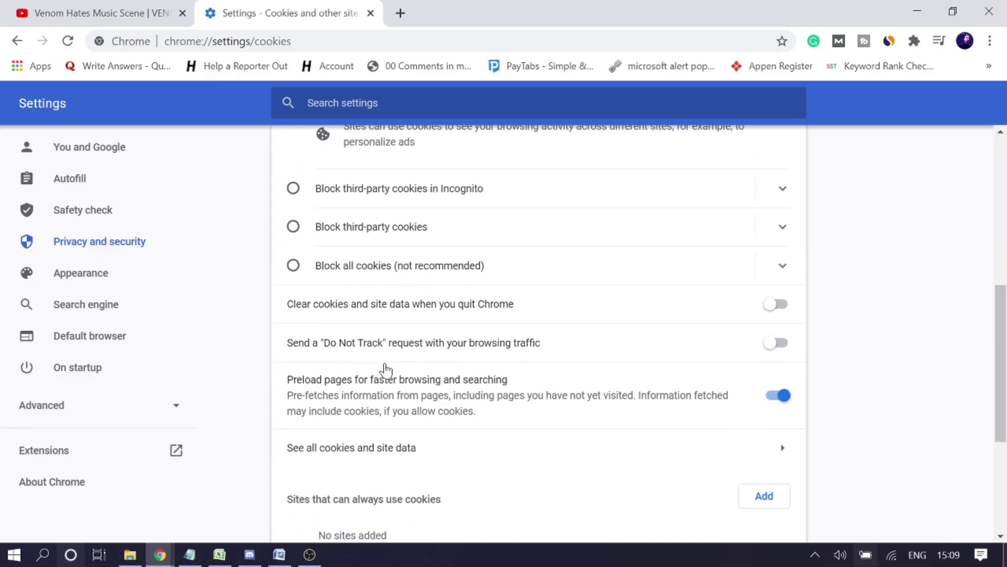
pyautogui.scroll(-3, 360, 323)
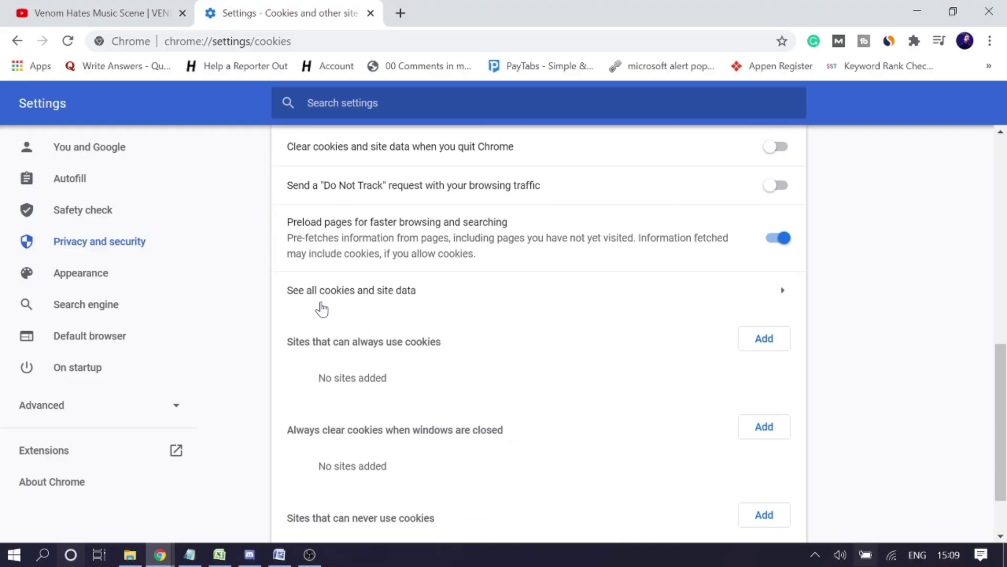
pyautogui.click(394, 305)
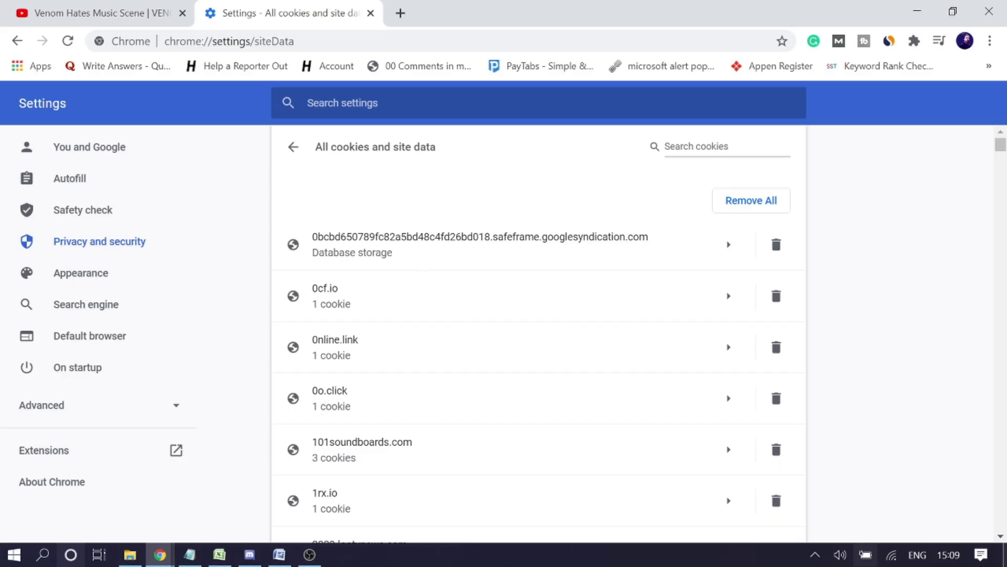
# Step: Filter the stored cookies and site data by "youtube" and delete every matching site entry
pyautogui.click(698, 146)
pyautogui.write('youtube')
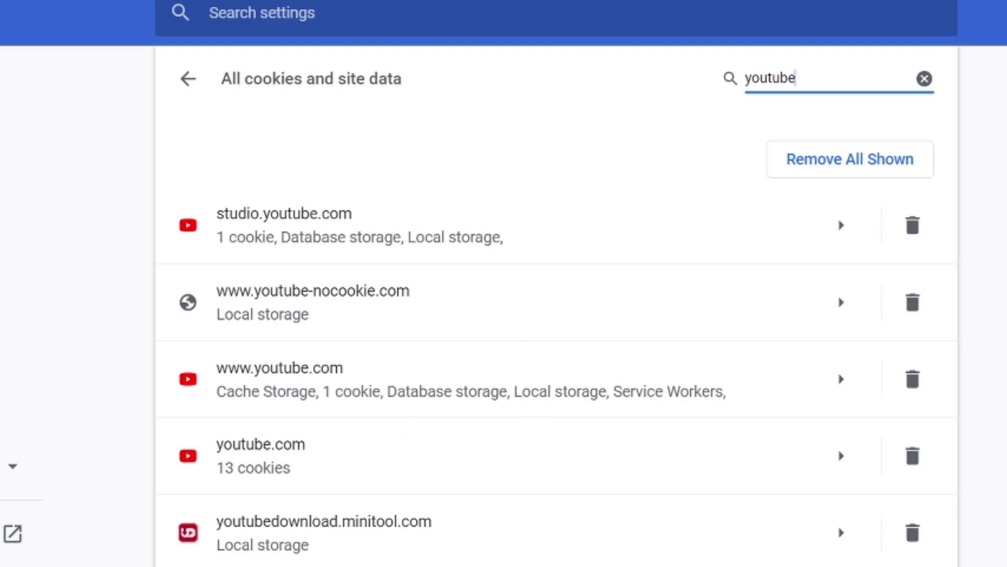
pyautogui.click(917, 535)
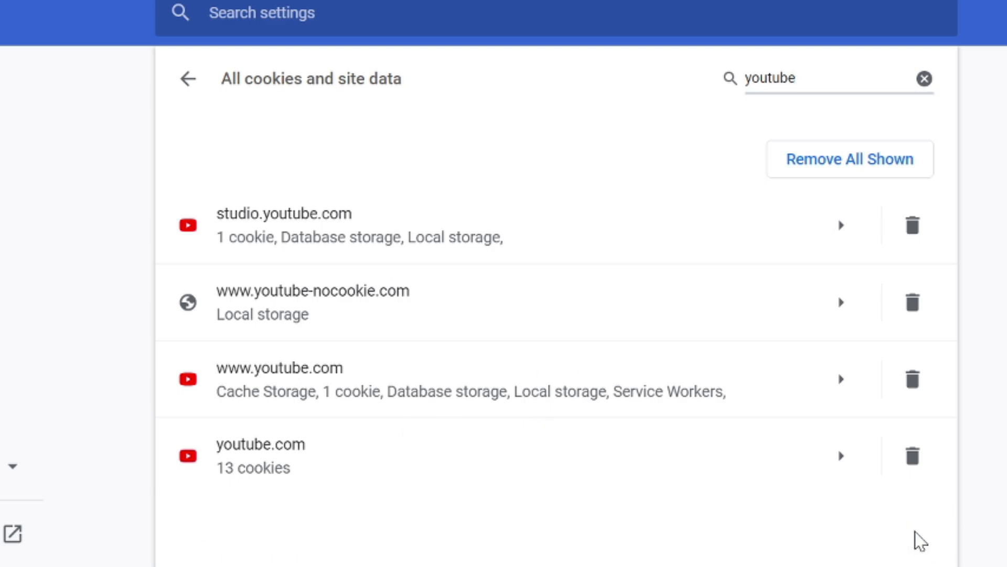
pyautogui.click(912, 462)
pyautogui.click(912, 380)
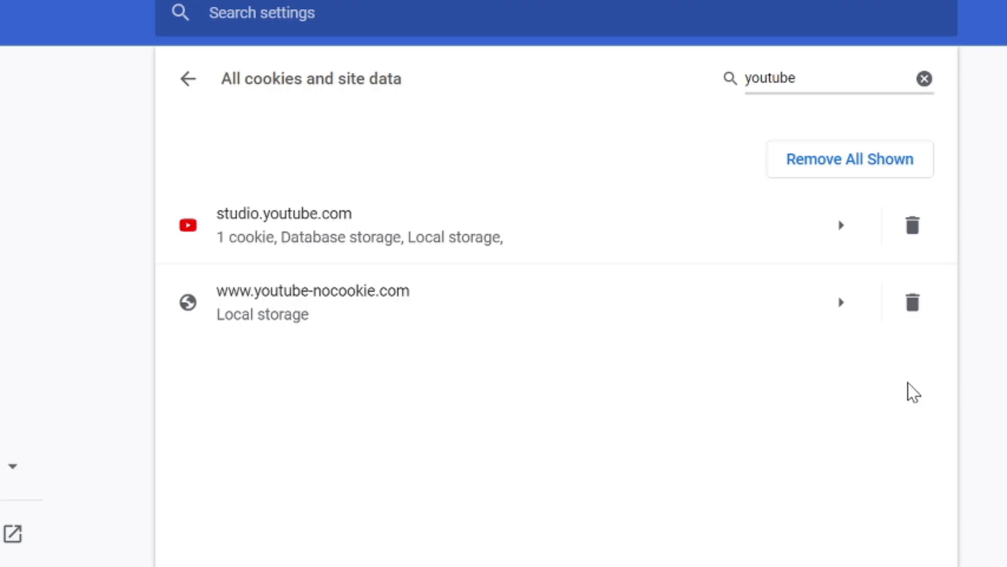
pyautogui.click(912, 304)
pyautogui.click(912, 229)
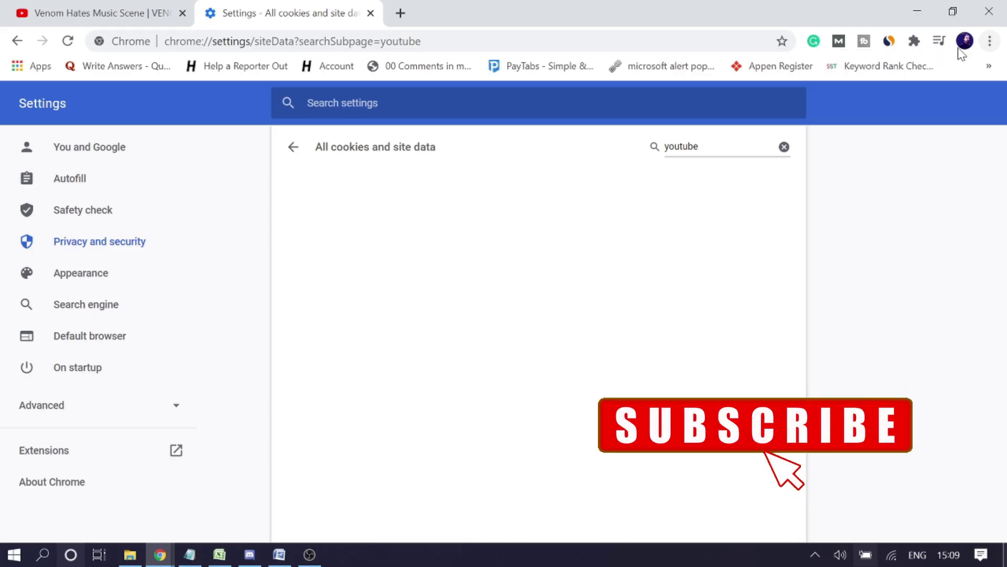
# Step: Review the Advanced options for clearing browsing data in the Privacy and security settings, then cancel without clearing
pyautogui.click(990, 42)
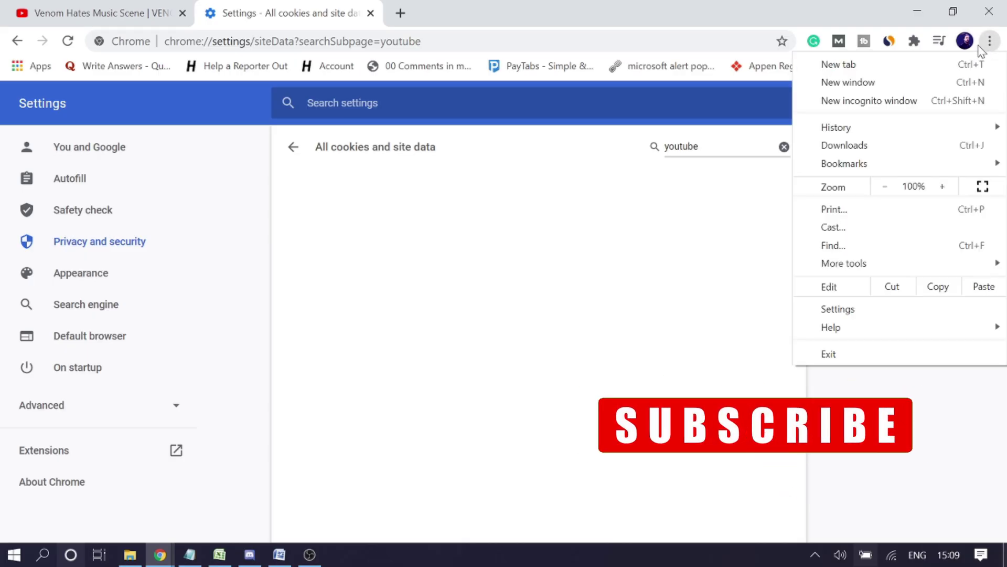
pyautogui.click(850, 314)
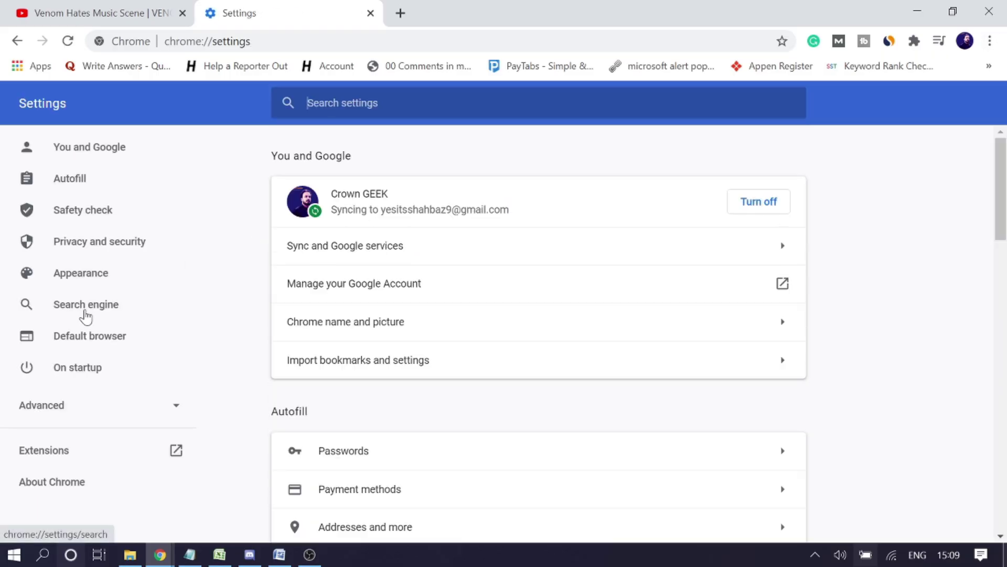
pyautogui.click(101, 249)
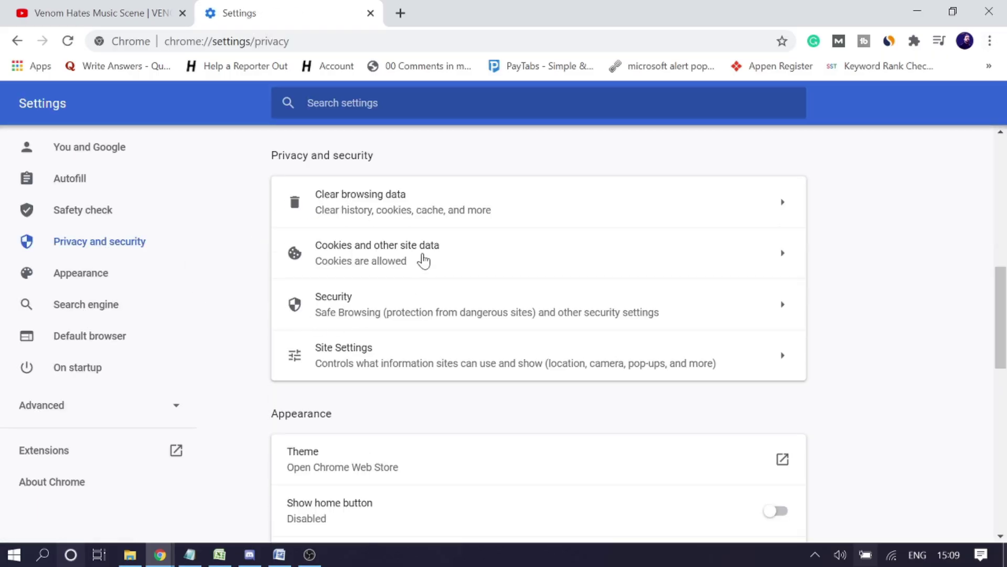
pyautogui.click(403, 214)
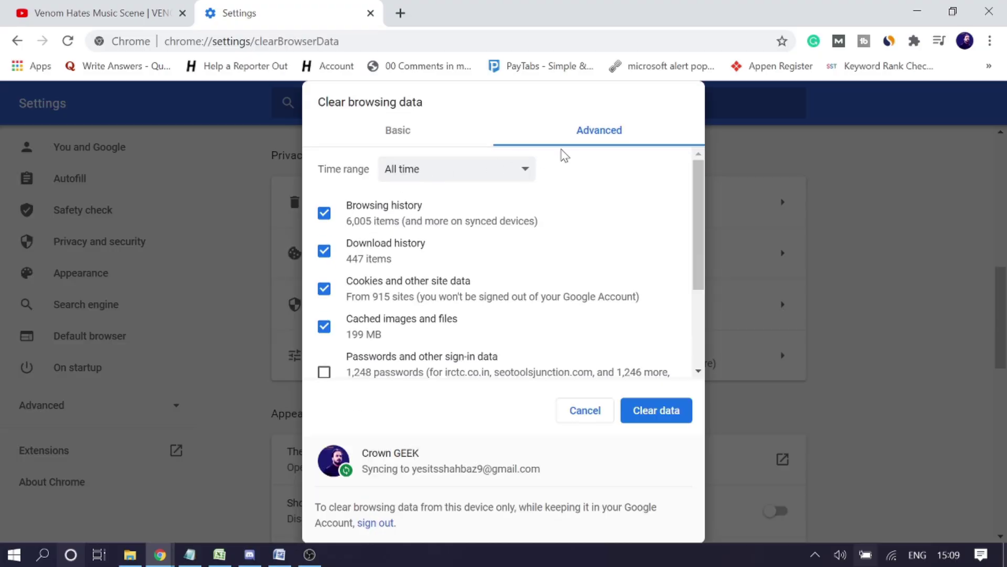
pyautogui.click(576, 143)
pyautogui.scroll(-3, 407, 268)
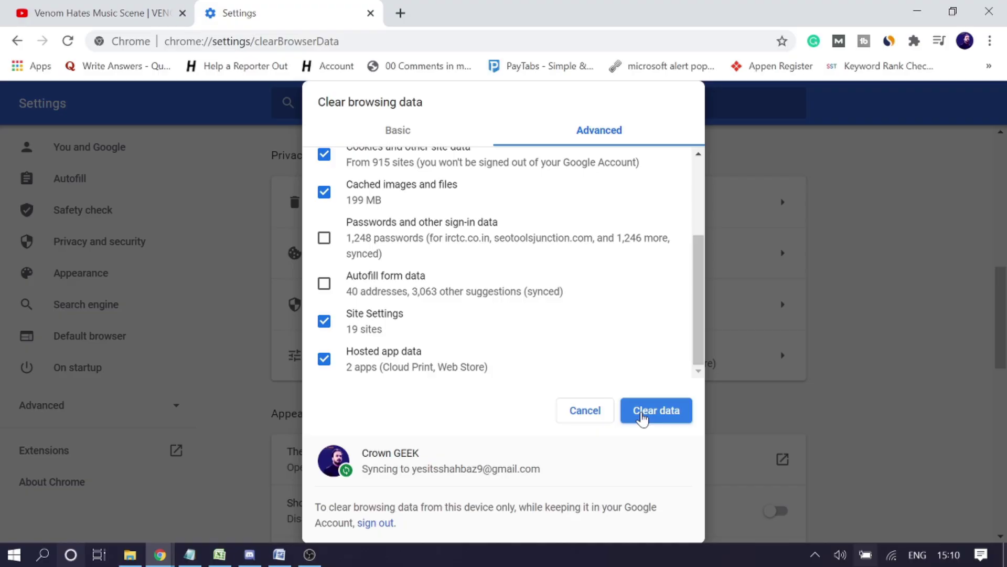
pyautogui.click(598, 421)
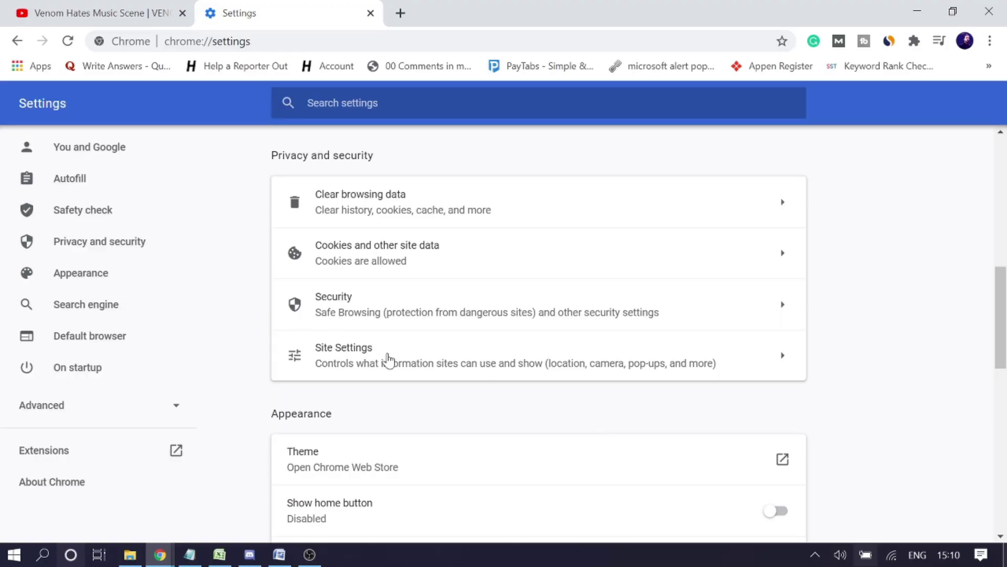
# Step: View the confirmation for restoring Chrome's settings to their original defaults in the advanced settings, then cancel it
pyautogui.scroll(-1, 713, 293)
pyautogui.scroll(-10, 682, 315)
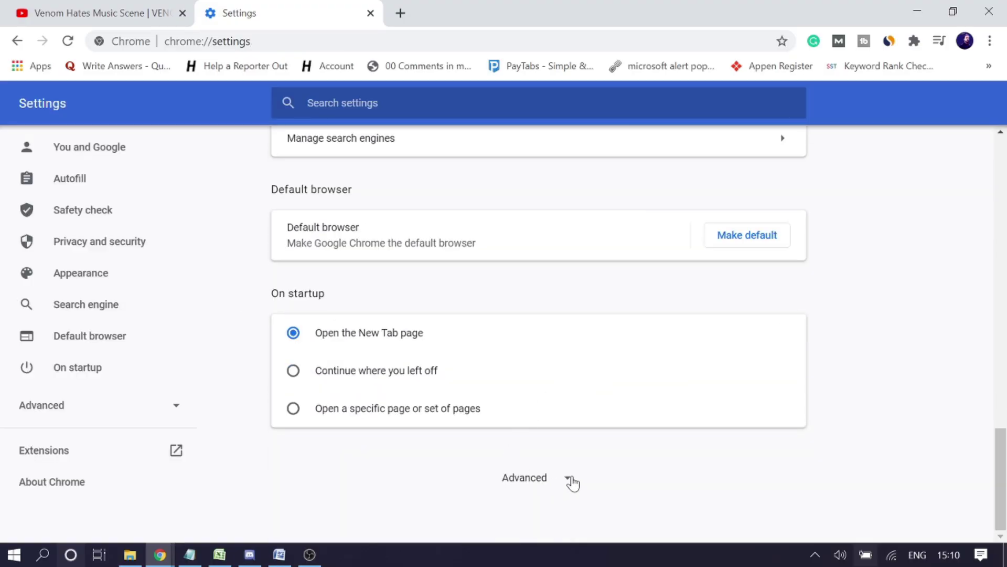
pyautogui.click(570, 479)
pyautogui.scroll(-15, 577, 425)
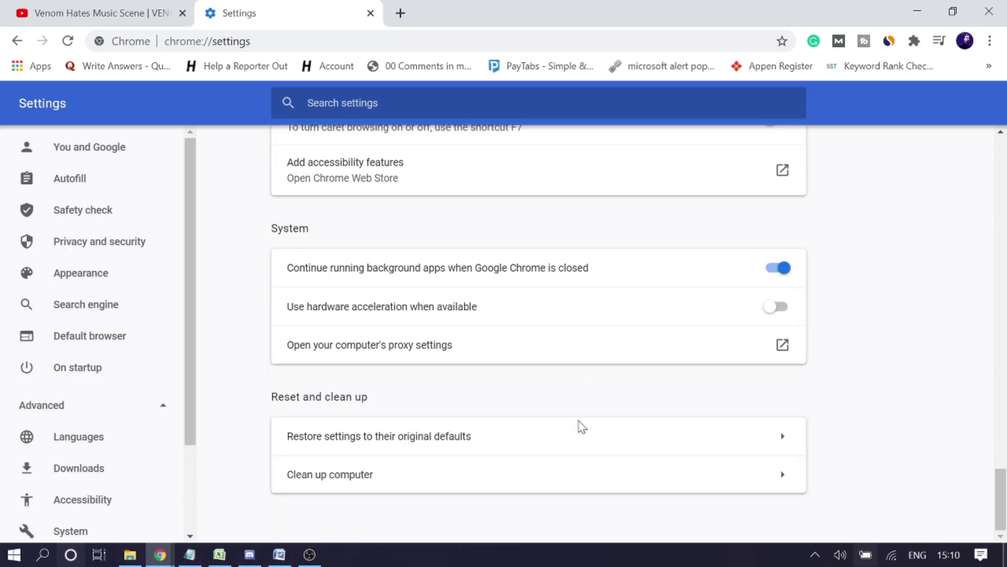
pyautogui.click(340, 436)
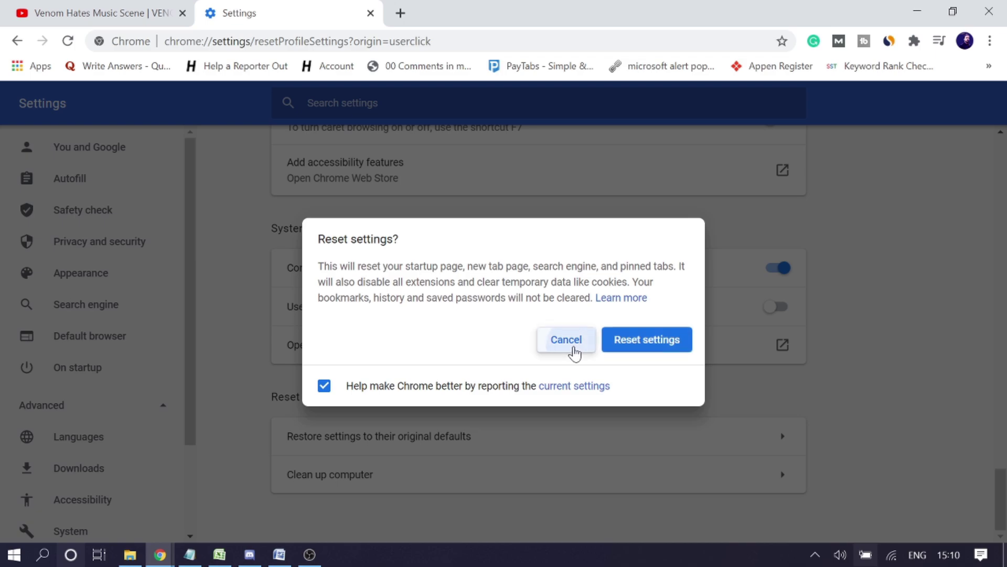
pyautogui.click(572, 348)
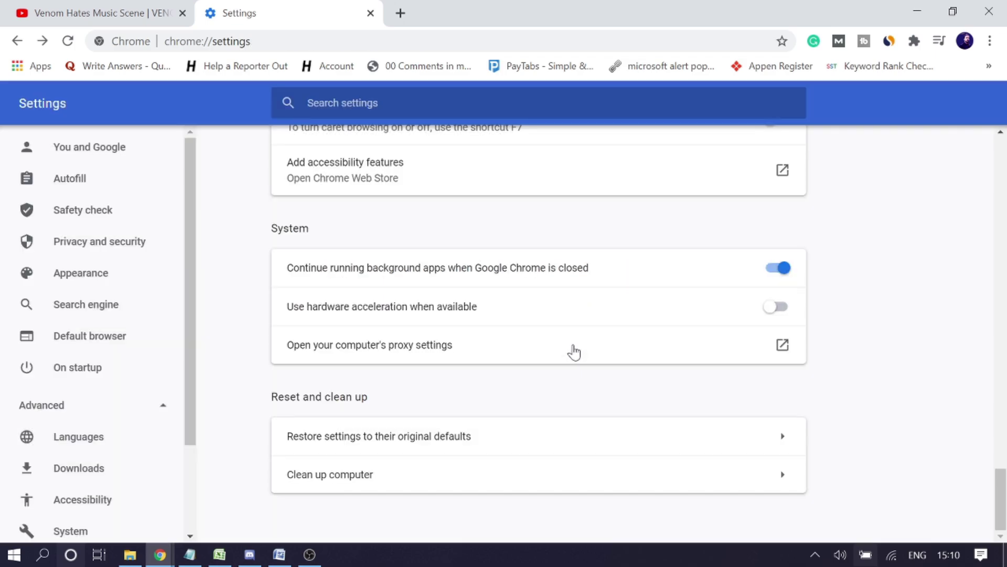